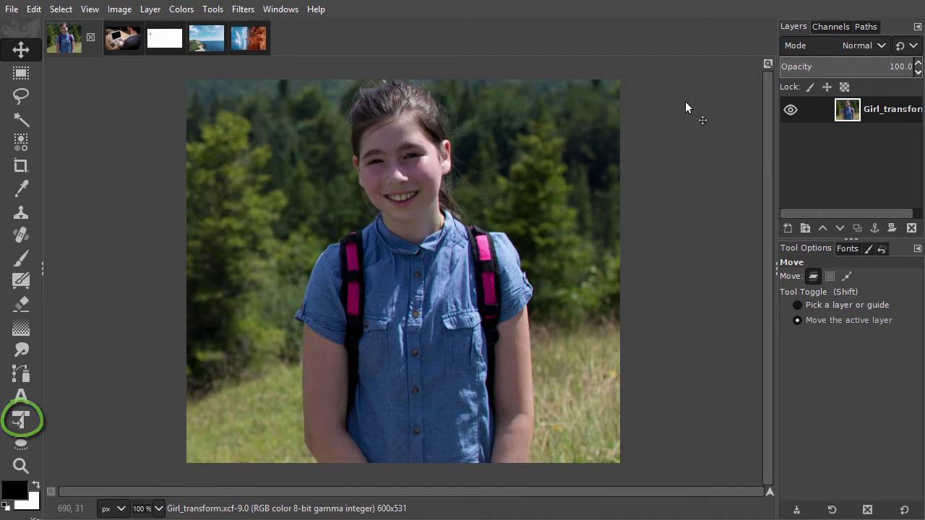
# Switch to Unified Transform on the girl photo and try two shears, undoing each.
pyautogui.hotkey('shift', 't')
pyautogui.click(686, 102)
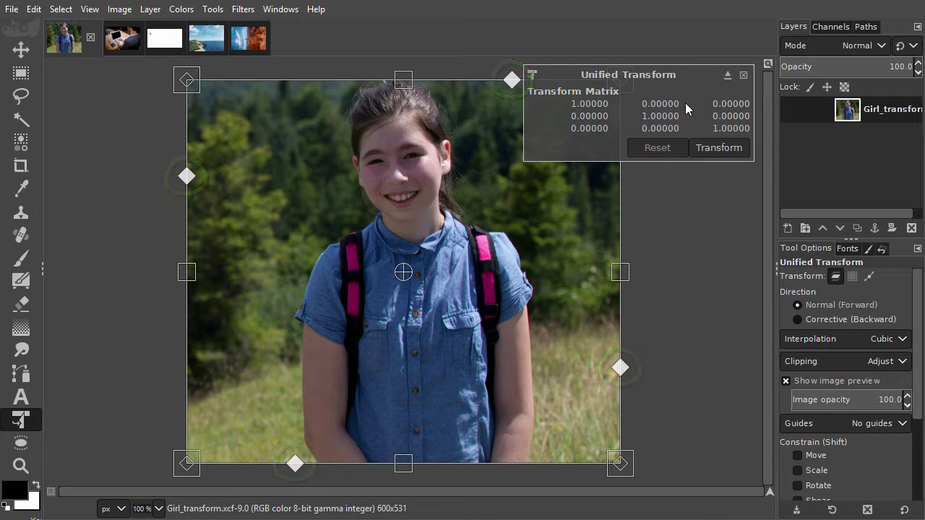
pyautogui.moveTo(619, 373); pyautogui.dragTo(651, 323)
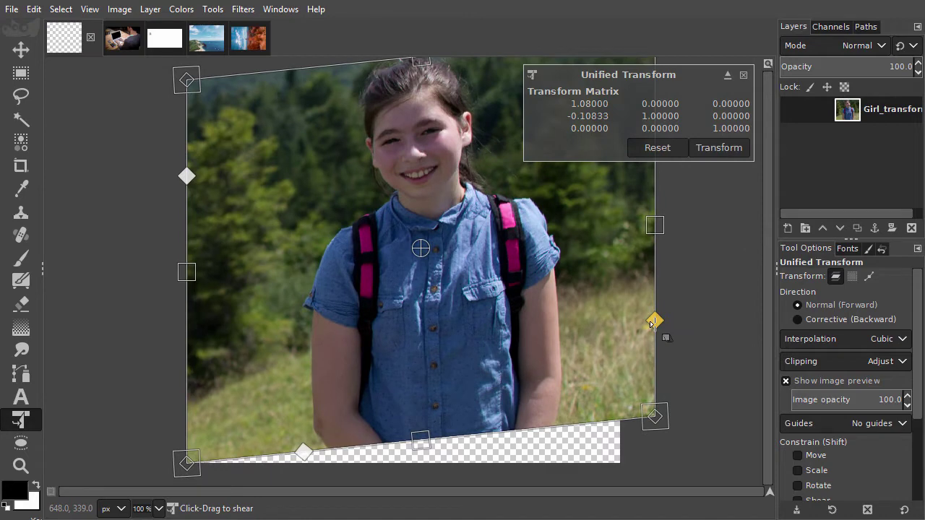
pyautogui.hotkey('ctrl', 'z')
pyautogui.moveTo(621, 371); pyautogui.dragTo(636, 339)
pyautogui.hotkey('ctrl', 'z')
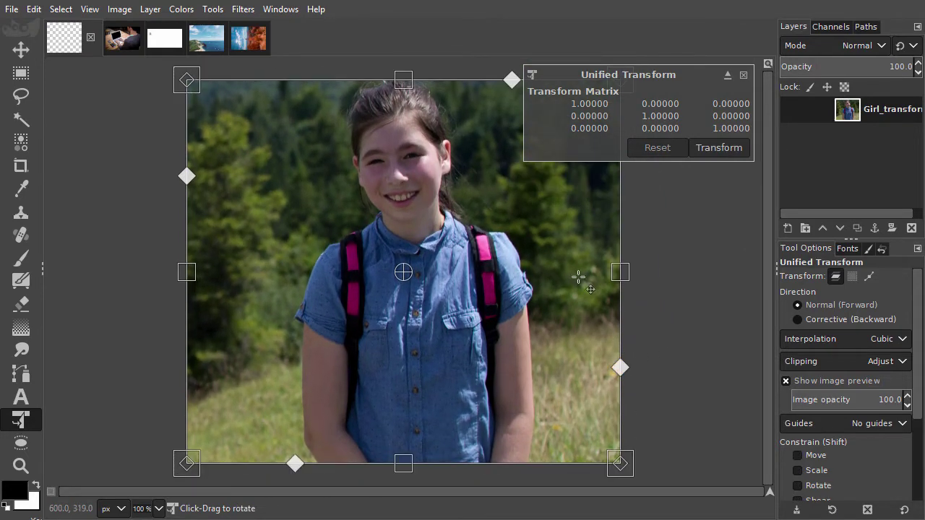
# Try a strong sideways shear, undo it, and float the transform matrix window aside.
pyautogui.moveTo(512, 79); pyautogui.dragTo(446, 96)
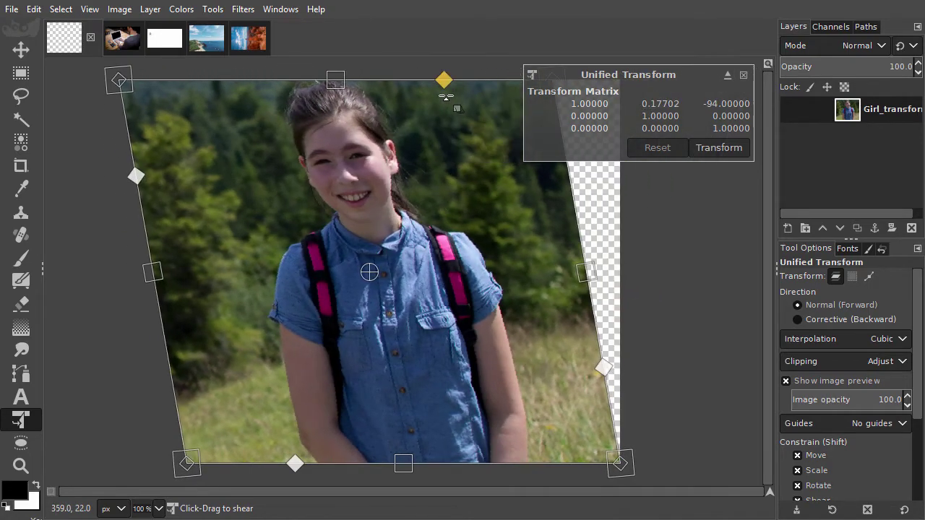
pyautogui.hotkey('ctrl', 'z')
pyautogui.click(728, 74)
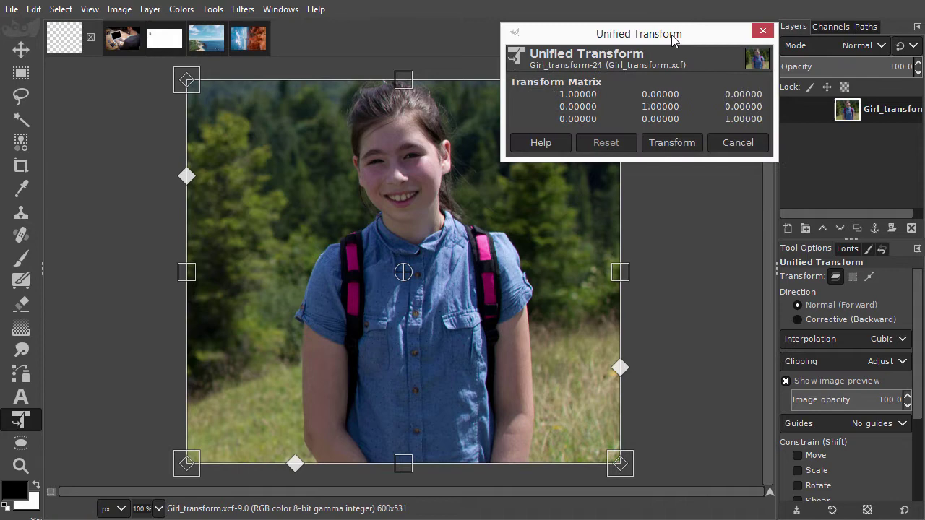
pyautogui.moveTo(671, 40); pyautogui.dragTo(826, 0)
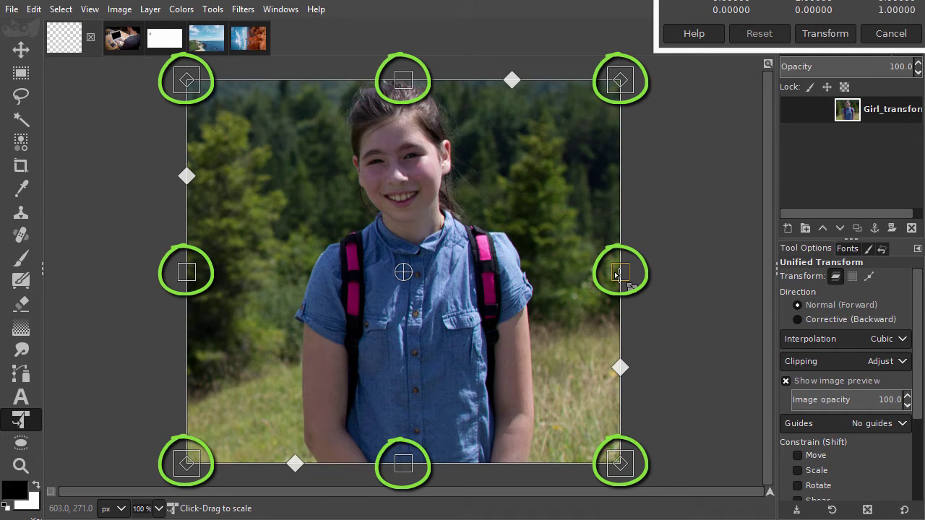
# Try horizontal and corner scaling with resets, then pull the top-right corner inward for perspective.
pyautogui.moveTo(615, 273); pyautogui.dragTo(438, 275)
pyautogui.click(760, 34)
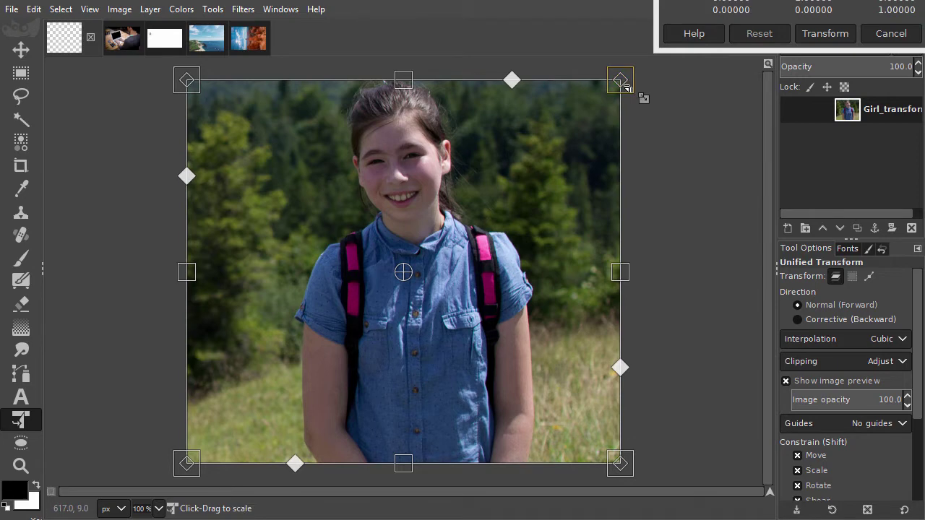
pyautogui.moveTo(626, 88); pyautogui.dragTo(472, 223)
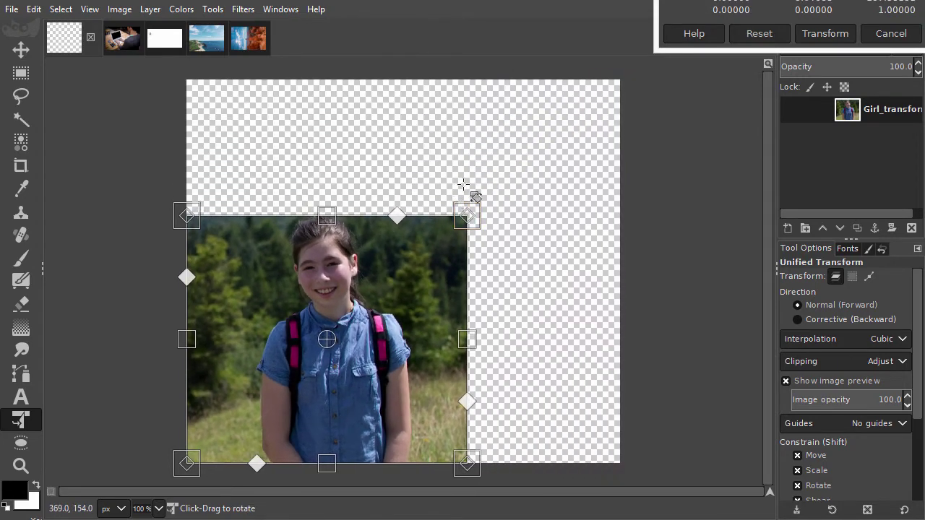
pyautogui.click(759, 33)
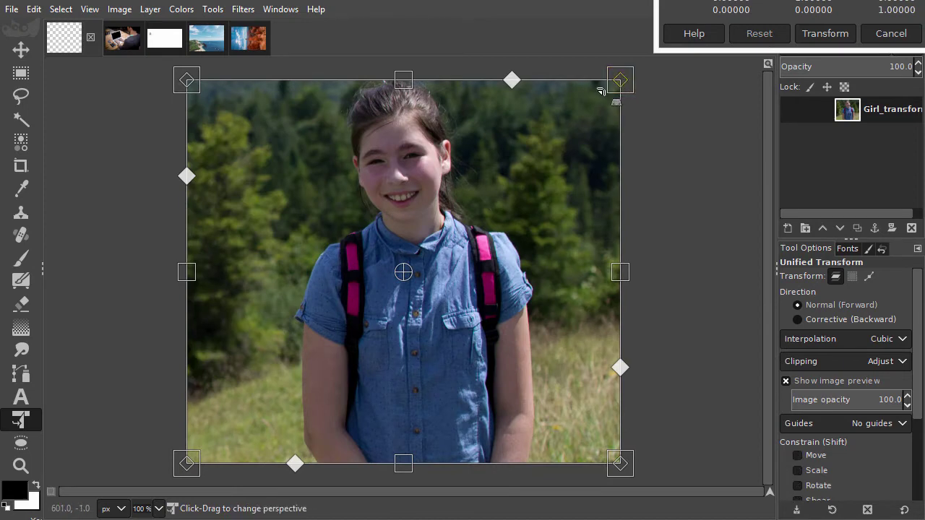
pyautogui.moveTo(618, 81); pyautogui.dragTo(414, 150)
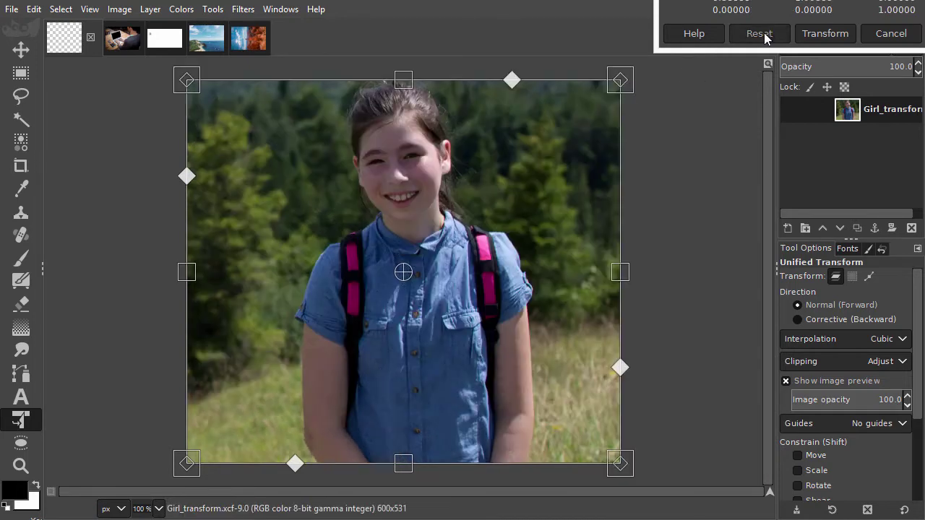
# Reset the perspective, try a rotation and a move with resets, then cancel the transform.
pyautogui.click(758, 34)
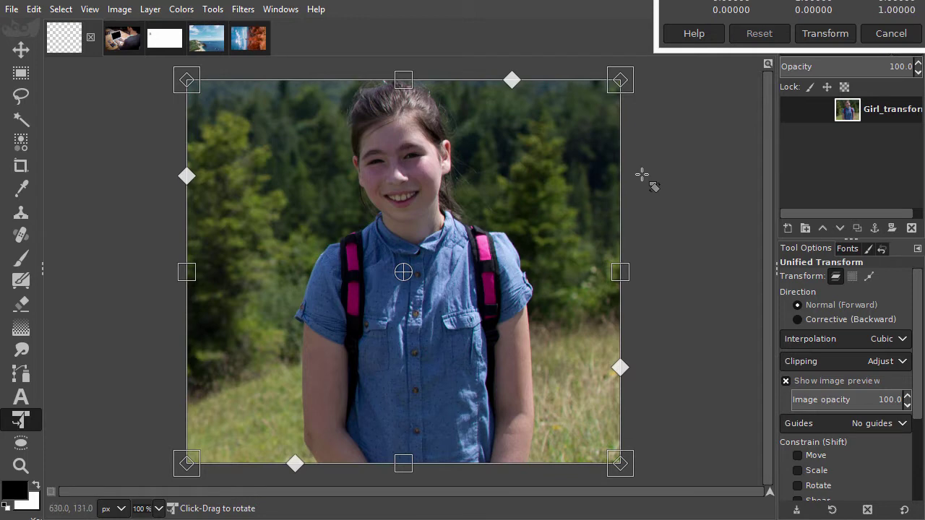
pyautogui.moveTo(645, 177); pyautogui.dragTo(655, 264)
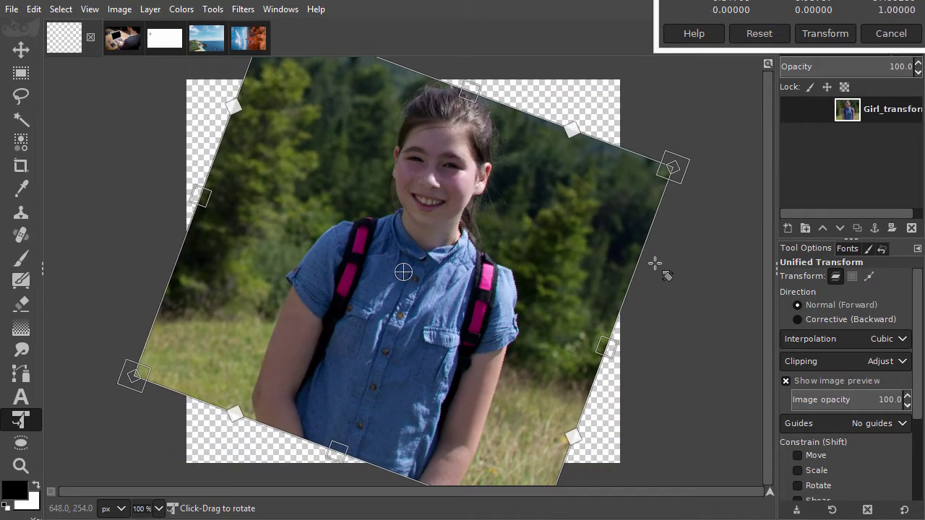
pyautogui.click(762, 34)
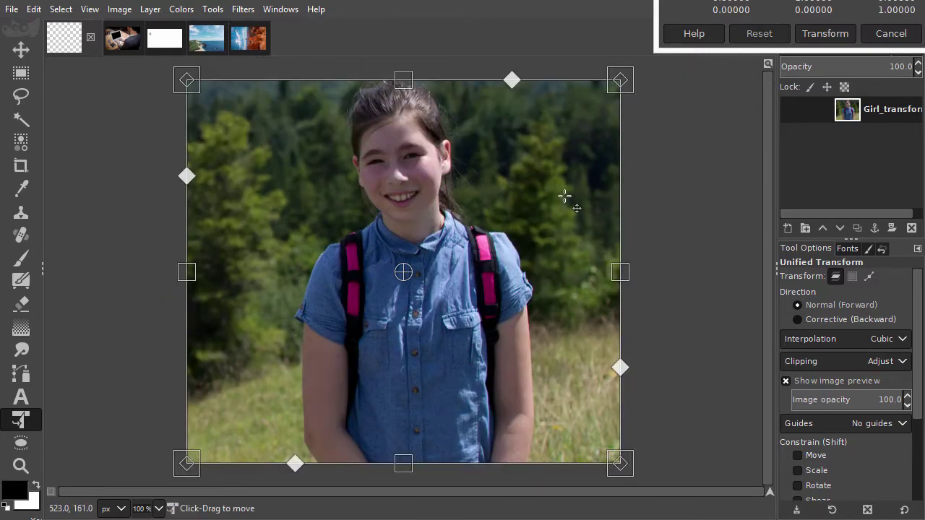
pyautogui.moveTo(553, 200); pyautogui.dragTo(479, 246)
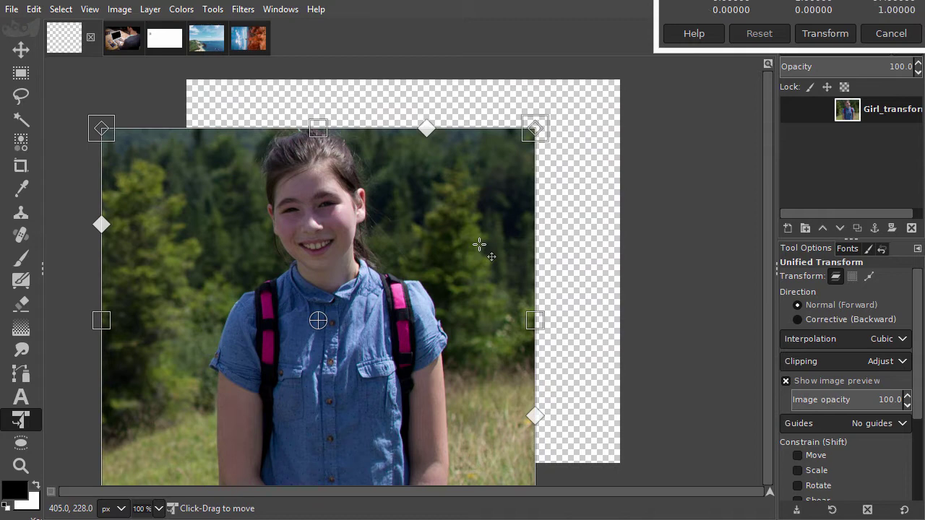
pyautogui.click(760, 35)
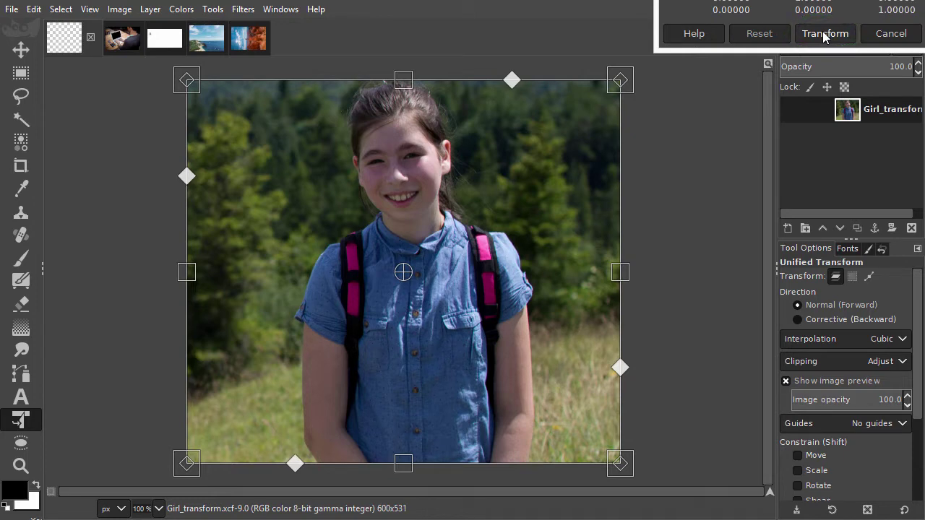
pyautogui.click(891, 34)
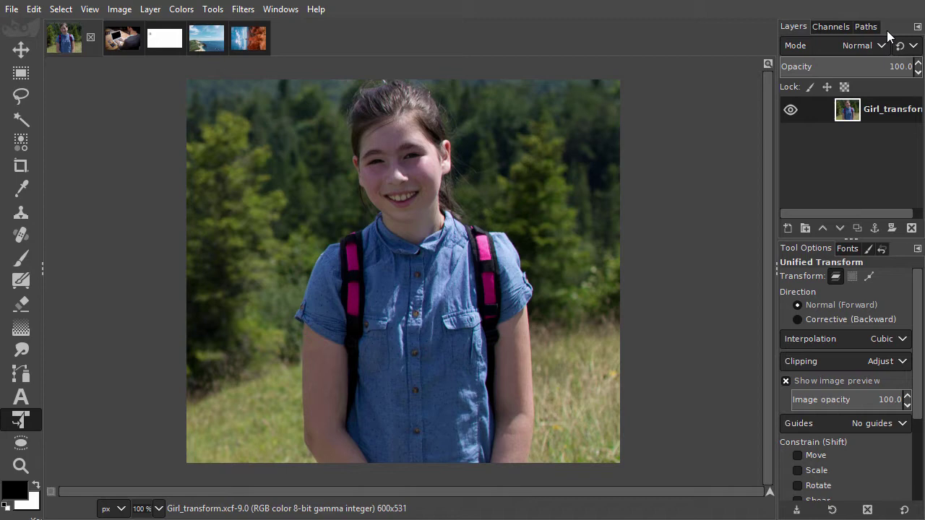
# Crop the girl photo to a fixed 16:10 ratio, 600x375, keeping the top portion.
pyautogui.click(125, 40)
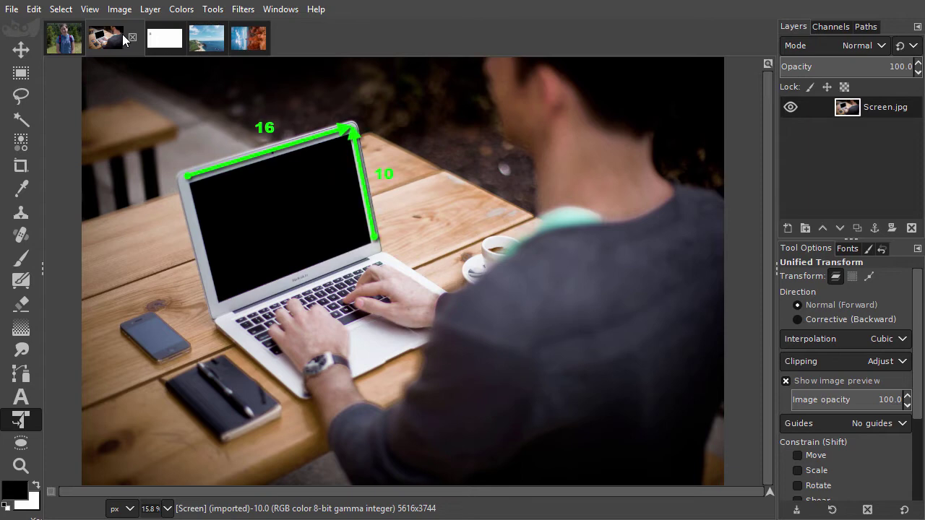
pyautogui.click(64, 37)
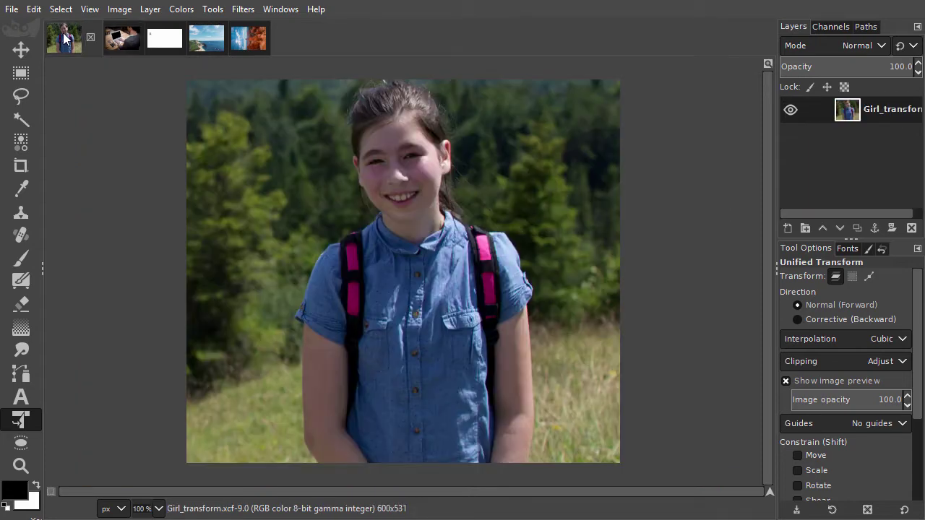
pyautogui.click(21, 168)
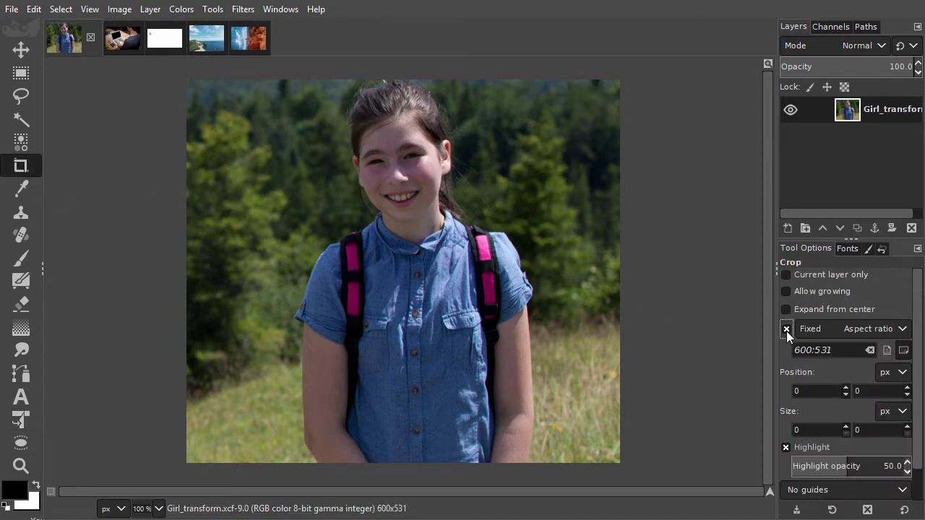
pyautogui.moveTo(846, 348); pyautogui.dragTo(781, 338)
pyautogui.write('16:10')
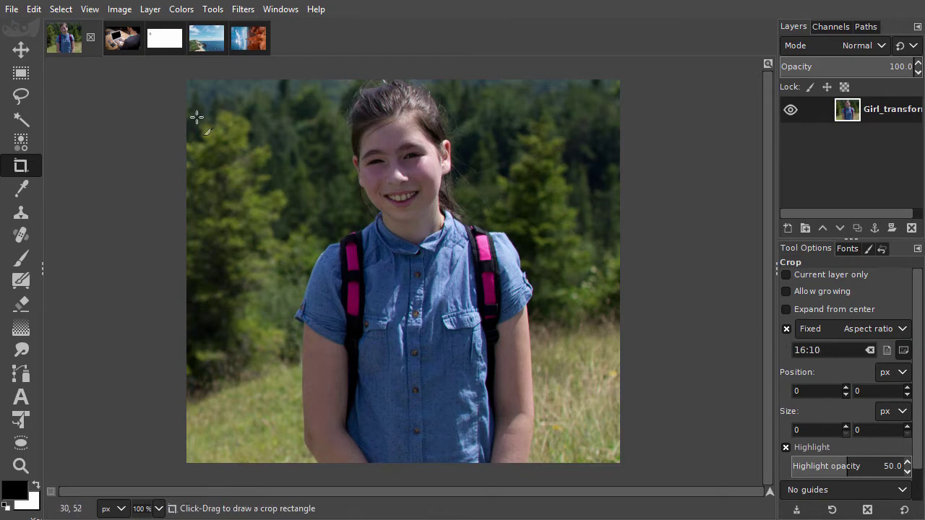
pyautogui.moveTo(191, 116); pyautogui.dragTo(621, 383)
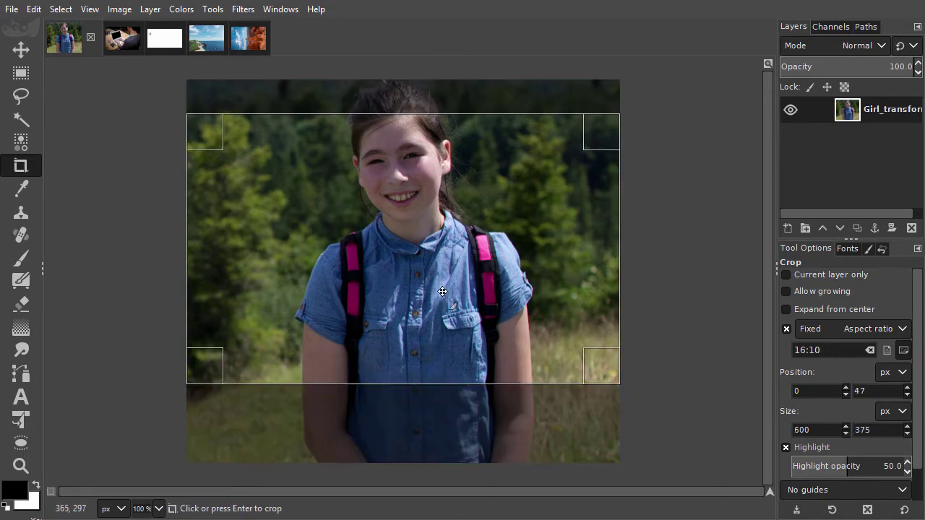
pyautogui.moveTo(444, 292); pyautogui.dragTo(440, 257)
pyautogui.press('Return')
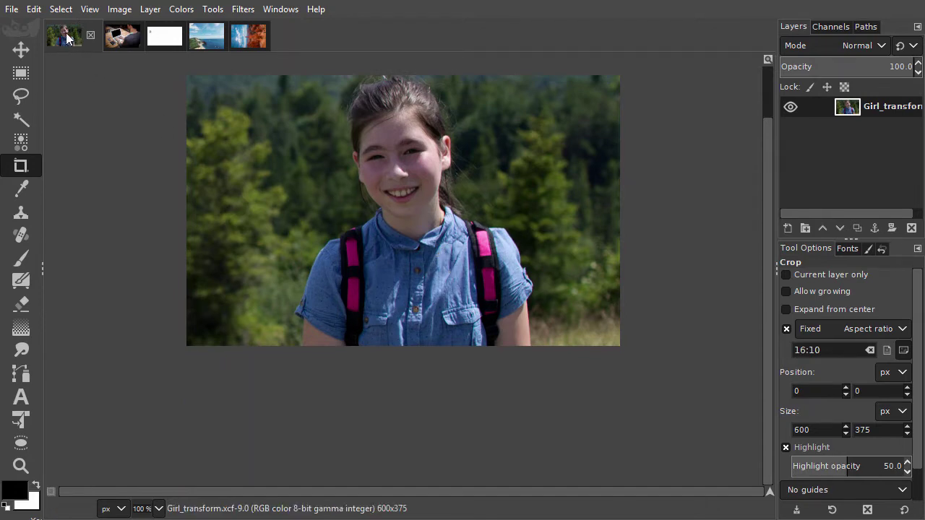
# Add the cropped girl photo as a layer in Screen.jpg and move it onto the laptop screen.
pyautogui.click(117, 36)
pyautogui.moveTo(117, 38); pyautogui.dragTo(116, 82)
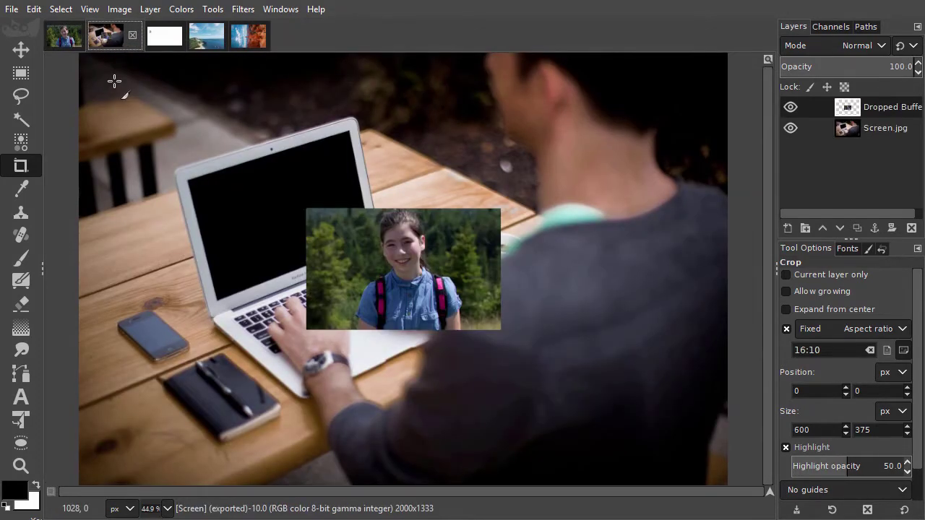
pyautogui.click(22, 420)
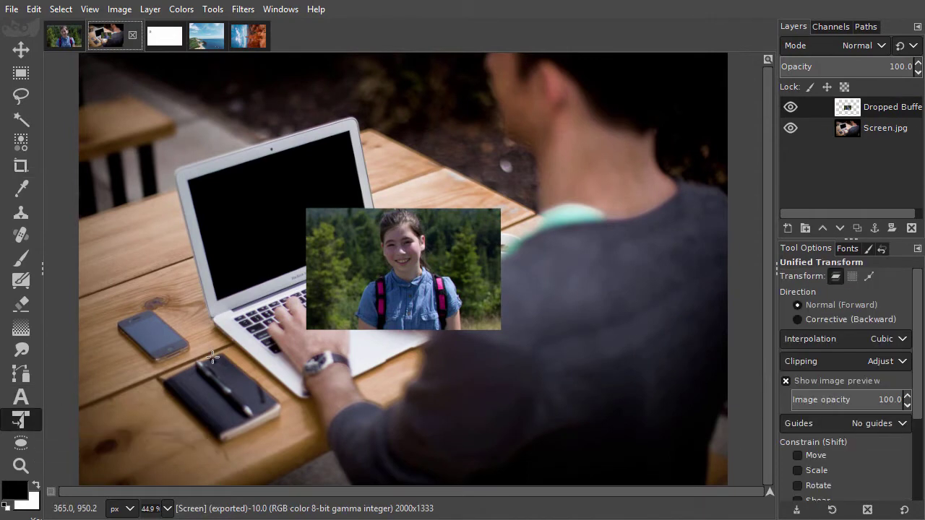
pyautogui.click(333, 305)
pyautogui.moveTo(333, 305); pyautogui.dragTo(218, 279)
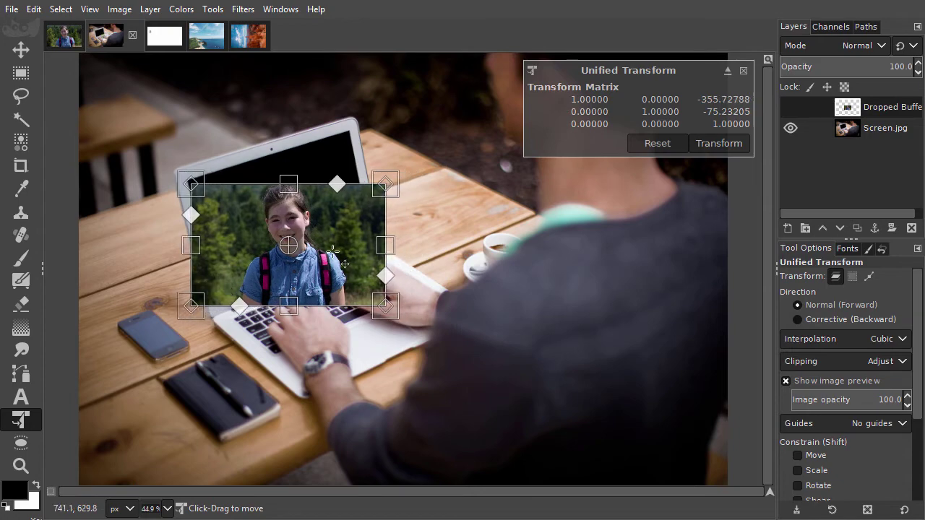
# Warp the photo's four corners in perspective onto the laptop screen's corners.
pyautogui.moveTo(386, 184); pyautogui.dragTo(351, 133)
pyautogui.moveTo(385, 306); pyautogui.dragTo(362, 293)
pyautogui.scroll(8, 230, 201)
pyautogui.moveTo(213, 227); pyautogui.dragTo(177, 177)
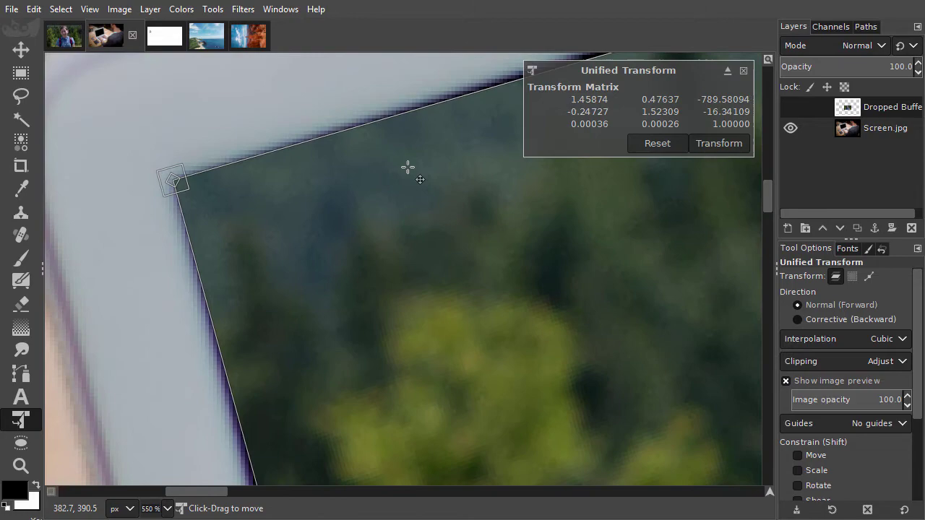
pyautogui.hscroll(15, 410, 335)
pyautogui.moveTo(619, 200); pyautogui.dragTo(487, 223)
pyautogui.scroll(-15, 489, 282)
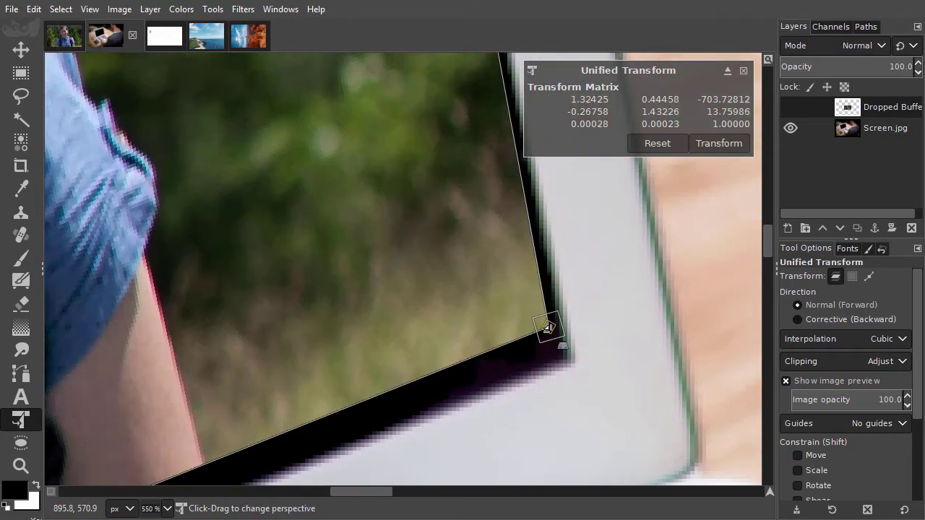
pyautogui.moveTo(548, 328); pyautogui.dragTo(567, 360)
pyautogui.hscroll(-10, 532, 265)
pyautogui.scroll(-10, 537, 258)
pyautogui.hscroll(-5, 554, 246)
pyautogui.moveTo(318, 367); pyautogui.dragTo(301, 426)
# Apply the perspective warp, fit the image in view, and open the Selection_vs_path image.
pyautogui.click(719, 143)
pyautogui.hotkey('shift', 'ctrl', 'j')
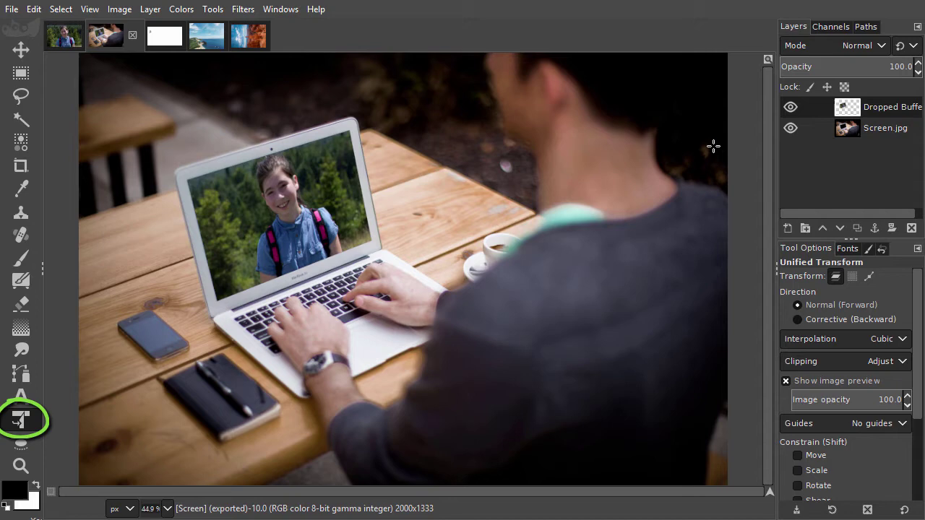
pyautogui.click(163, 36)
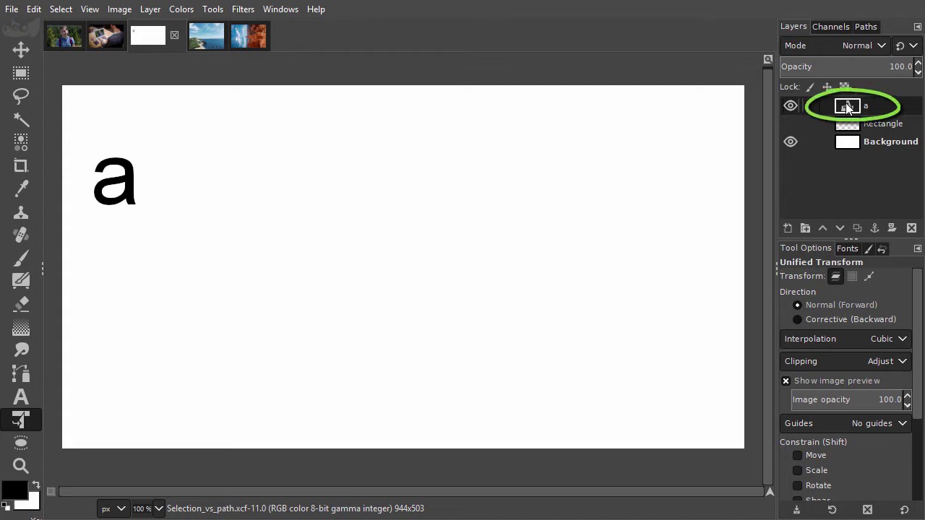
# Make a selection from layer a, scale it about 4.8 times, and move it right of the small a.
pyautogui.keyDown('alt'); pyautogui.click(847, 107); pyautogui.keyUp('alt')
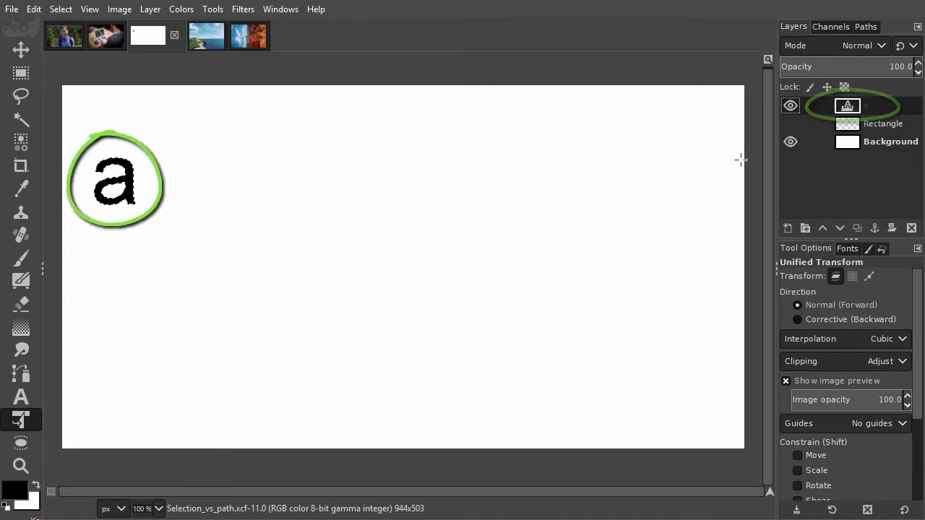
pyautogui.click(444, 235)
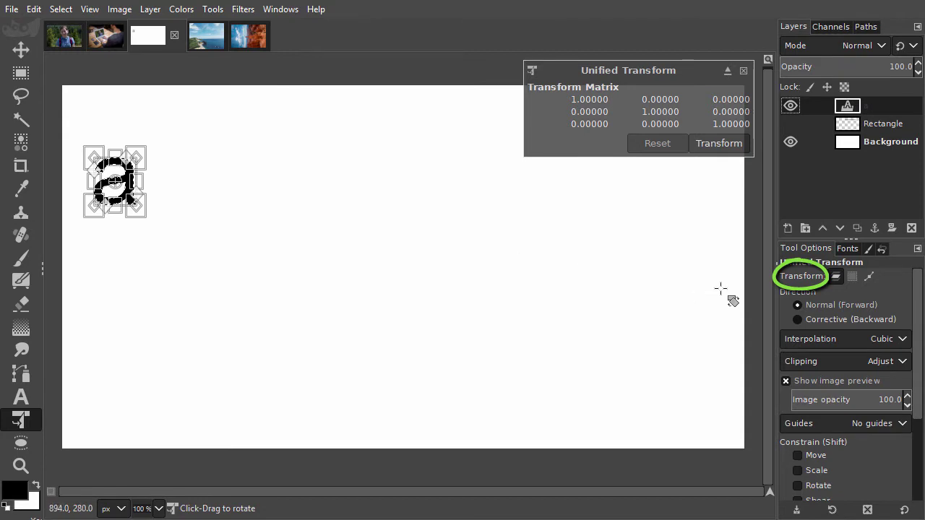
pyautogui.click(853, 277)
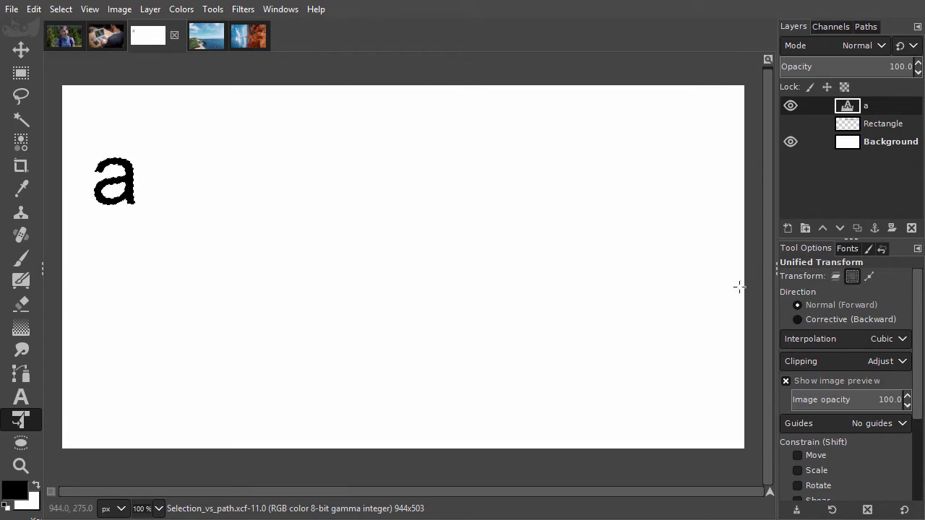
pyautogui.click(714, 298)
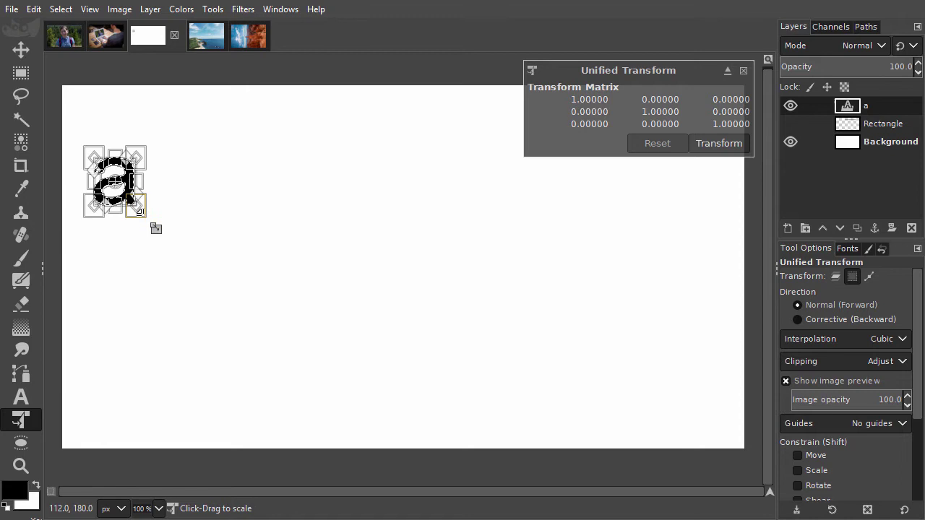
pyautogui.moveTo(142, 216); pyautogui.dragTo(296, 397)
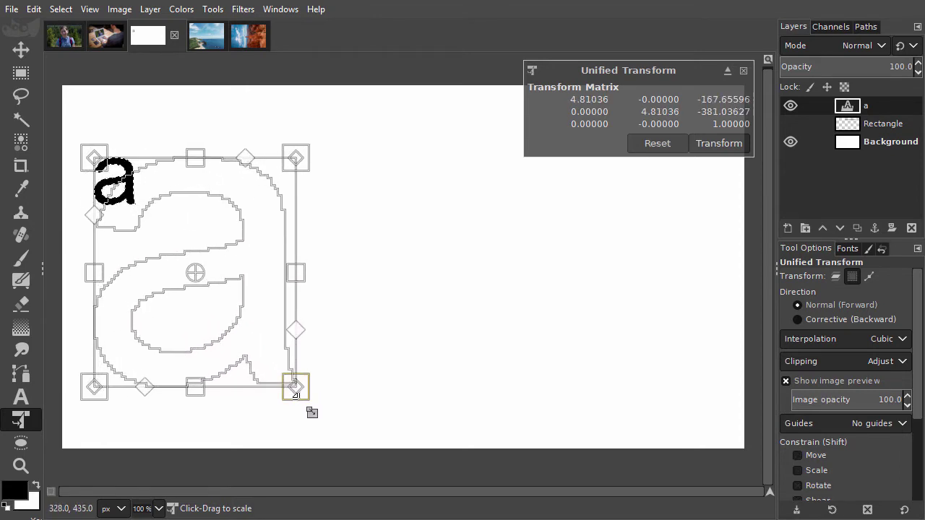
pyautogui.press('Return')
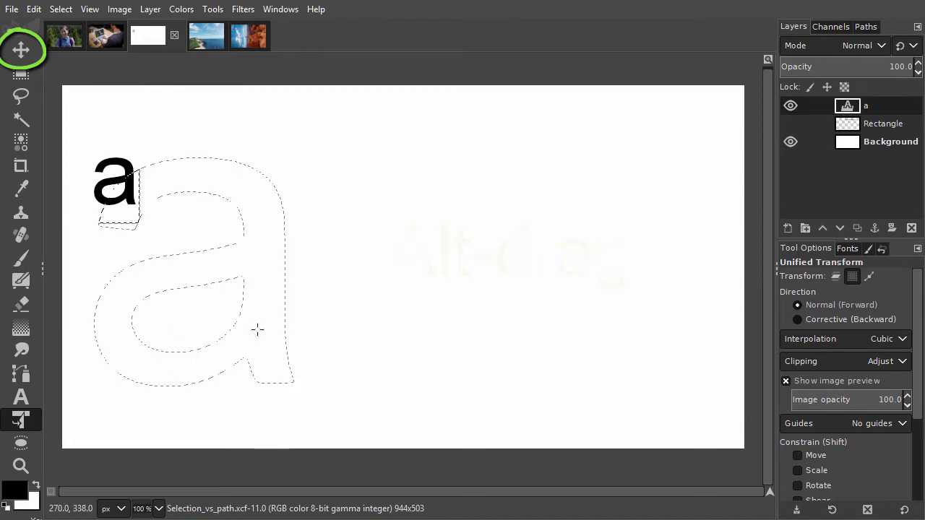
pyautogui.press('m')
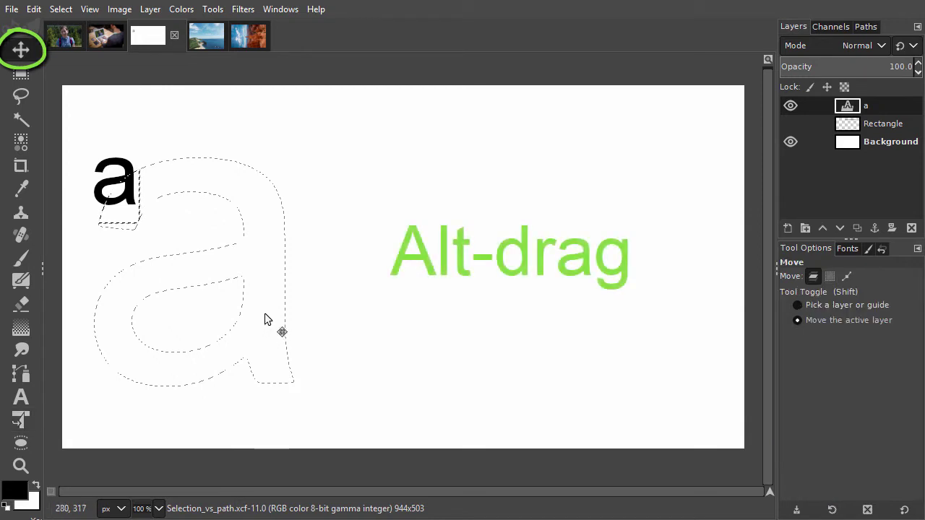
pyautogui.moveTo(264, 313); pyautogui.dragTo(341, 312)
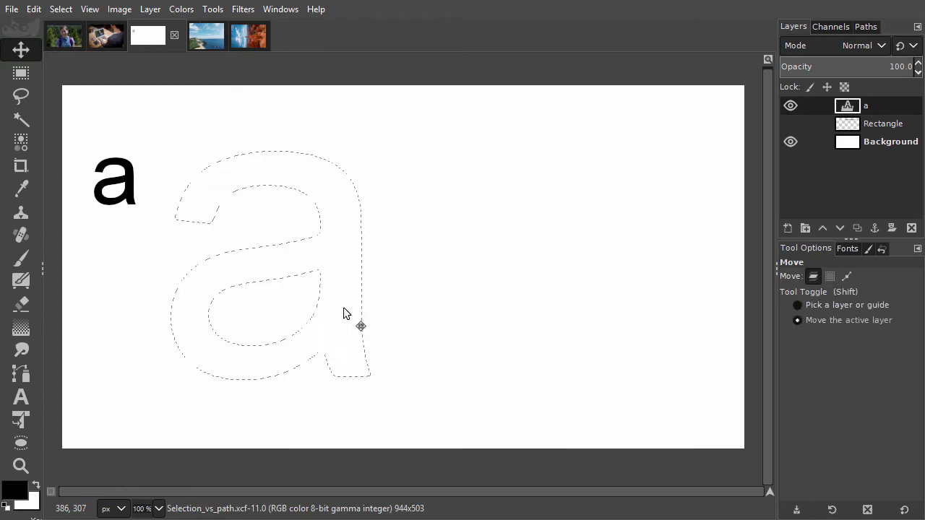
# Add a new layer, fill the enlarged a selection with black, and select none.
pyautogui.keyDown('shift'); pyautogui.click(786, 228); pyautogui.keyUp('shift')
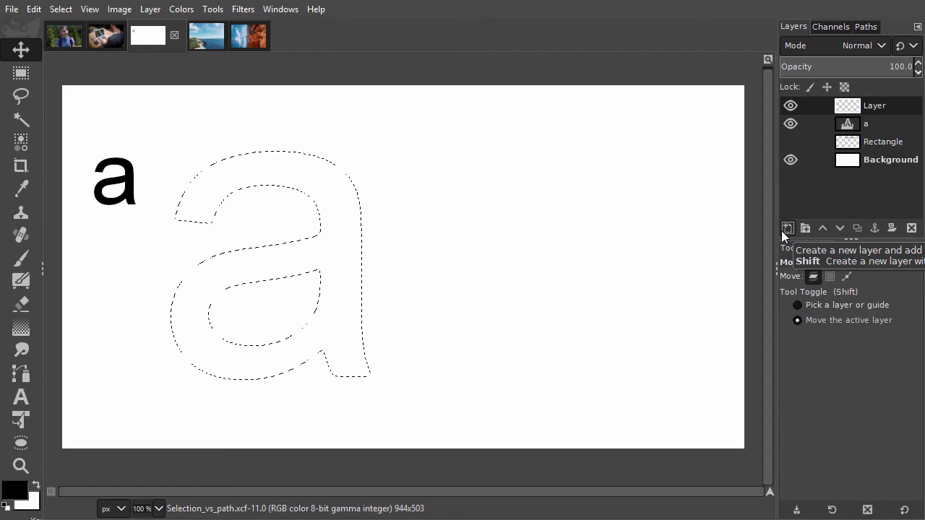
pyautogui.hotkey('ctrl', ',')
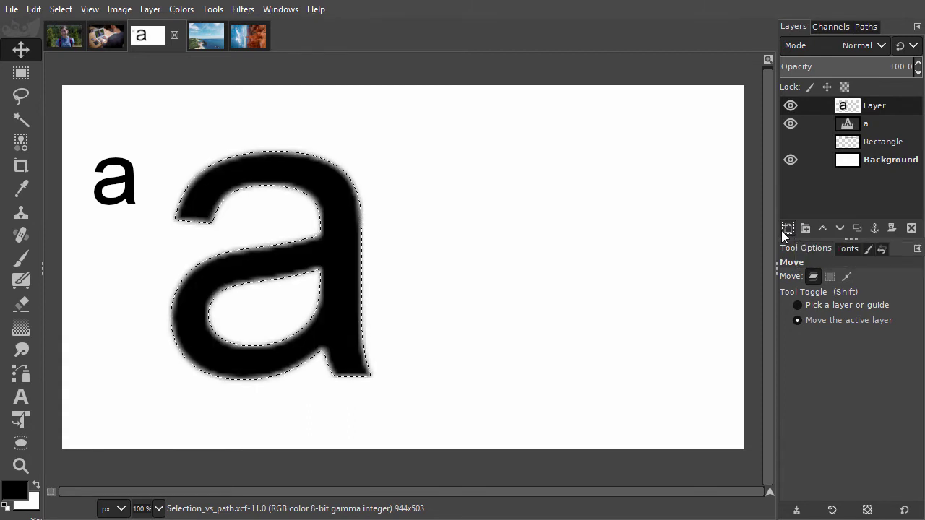
pyautogui.hotkey('ctrl', 'shift', 'a')
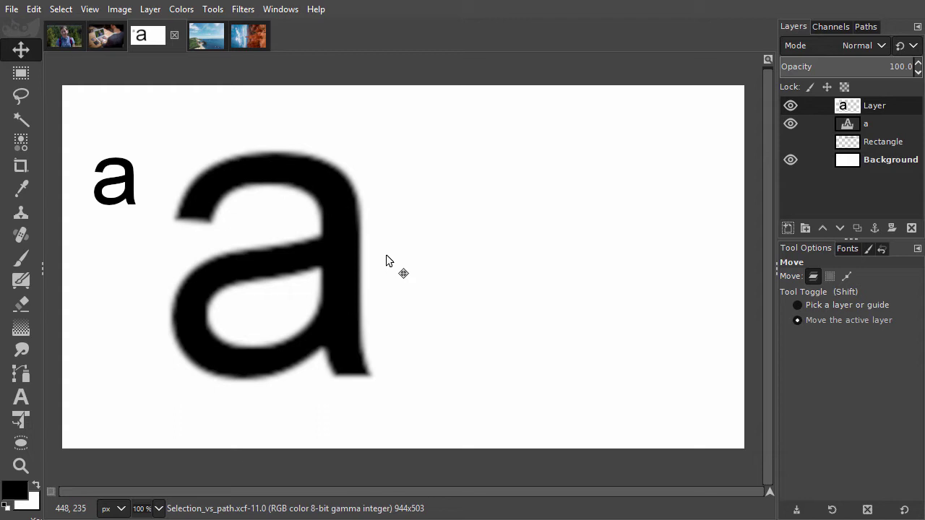
# Convert the text layer a into a path and make the a path visible.
pyautogui.click(853, 124)
pyautogui.rightClick(854, 124)
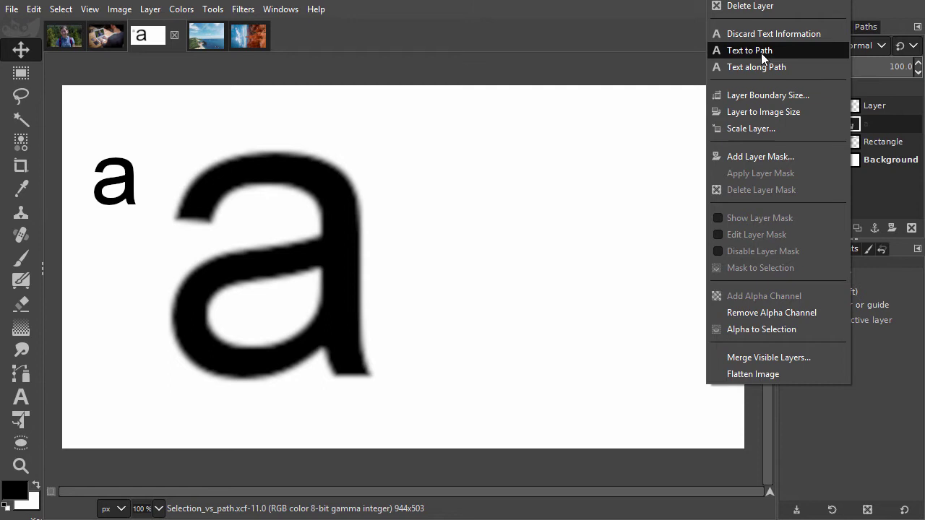
pyautogui.click(786, 53)
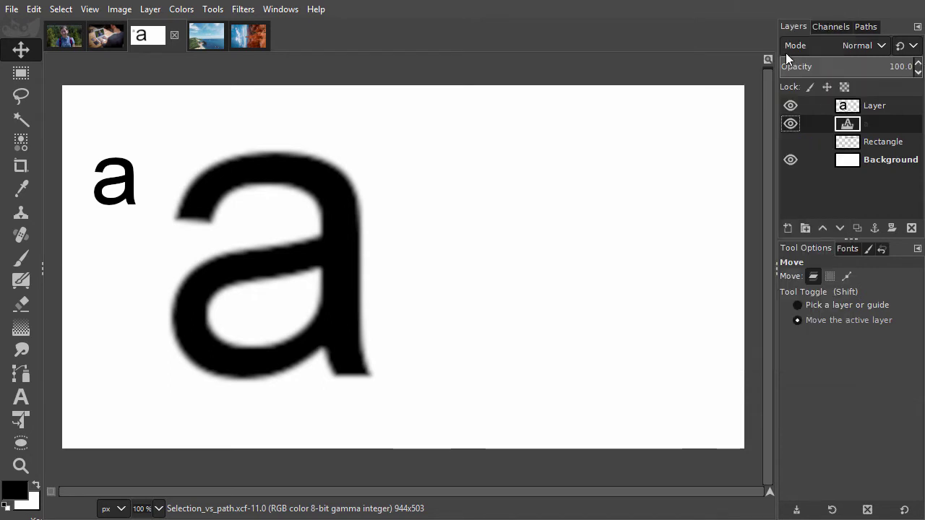
pyautogui.click(866, 27)
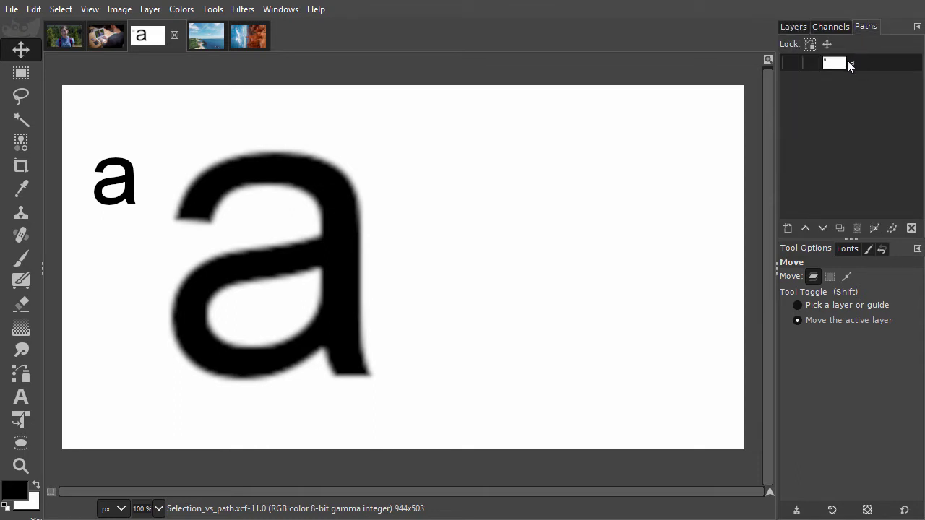
pyautogui.click(789, 64)
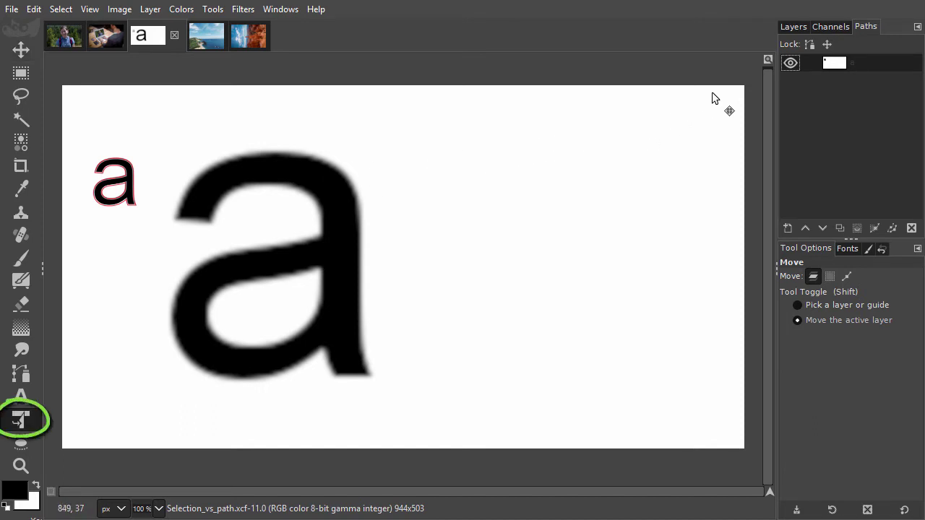
# Add empty Layer #1, then enlarge the a path about 4.8 times and move it right.
pyautogui.click(791, 26)
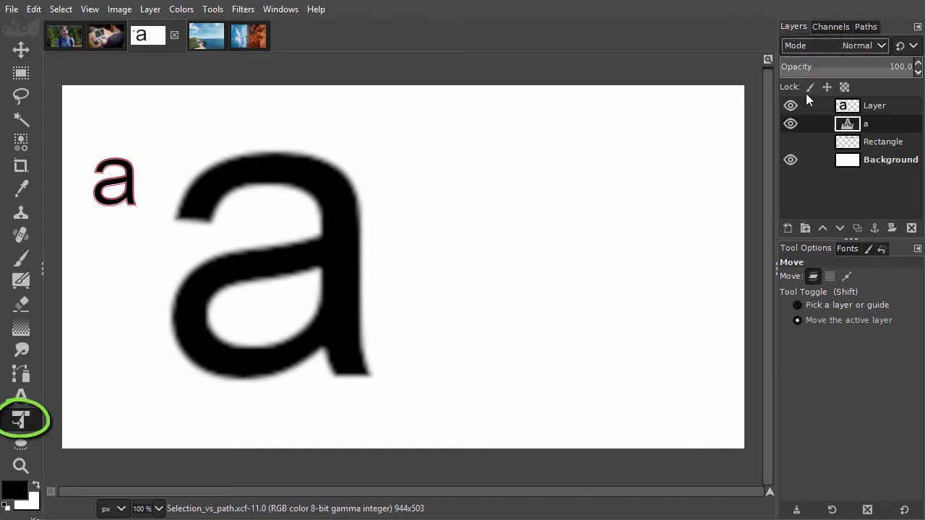
pyautogui.keyDown('shift'); pyautogui.click(788, 229); pyautogui.keyUp('shift')
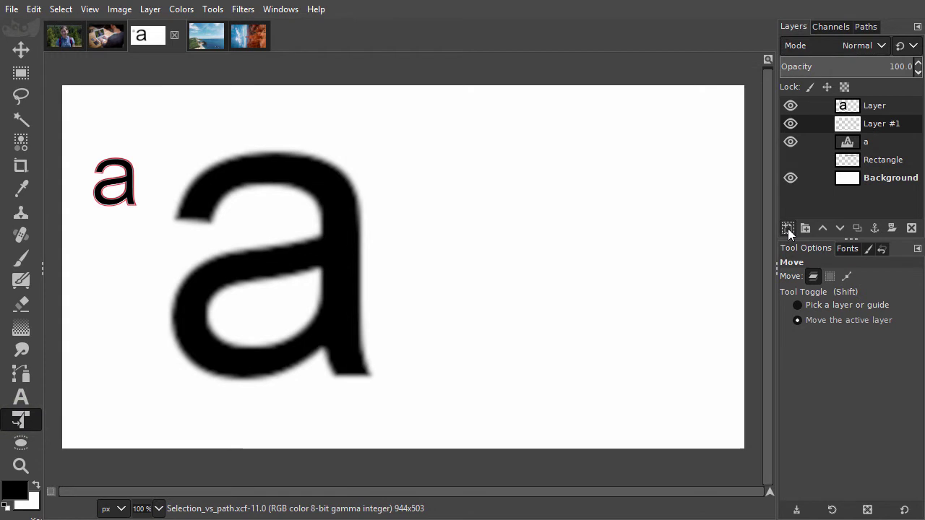
pyautogui.hotkey('shift', 't')
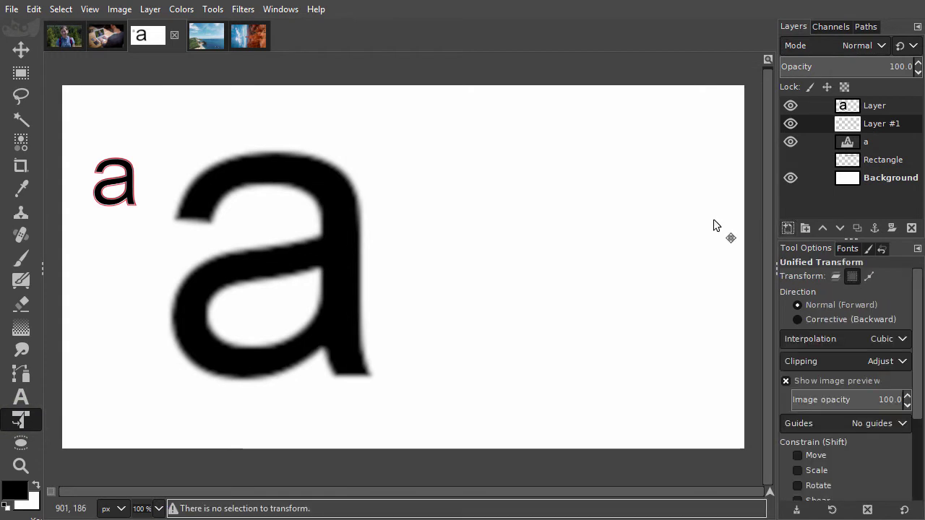
pyautogui.click(871, 277)
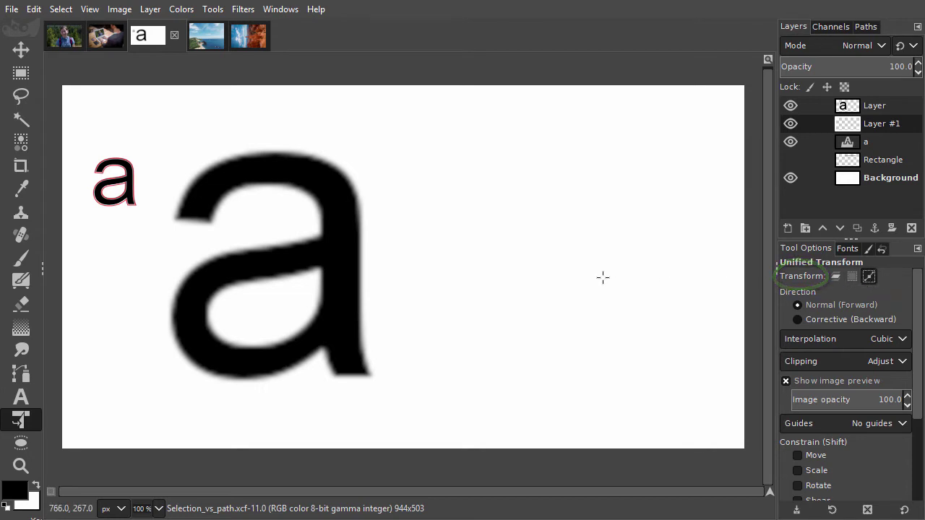
pyautogui.click(488, 279)
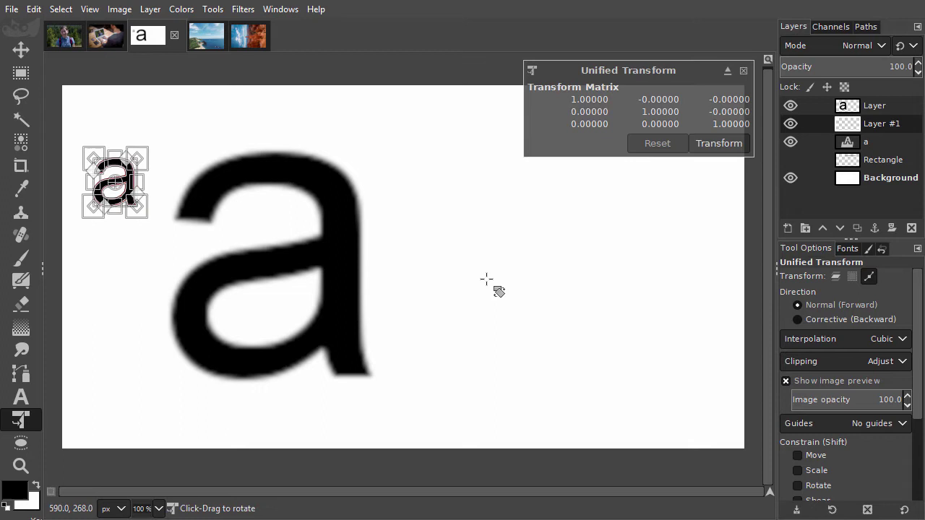
pyautogui.moveTo(143, 213); pyautogui.dragTo(302, 404)
pyautogui.moveTo(284, 334); pyautogui.dragTo(602, 325)
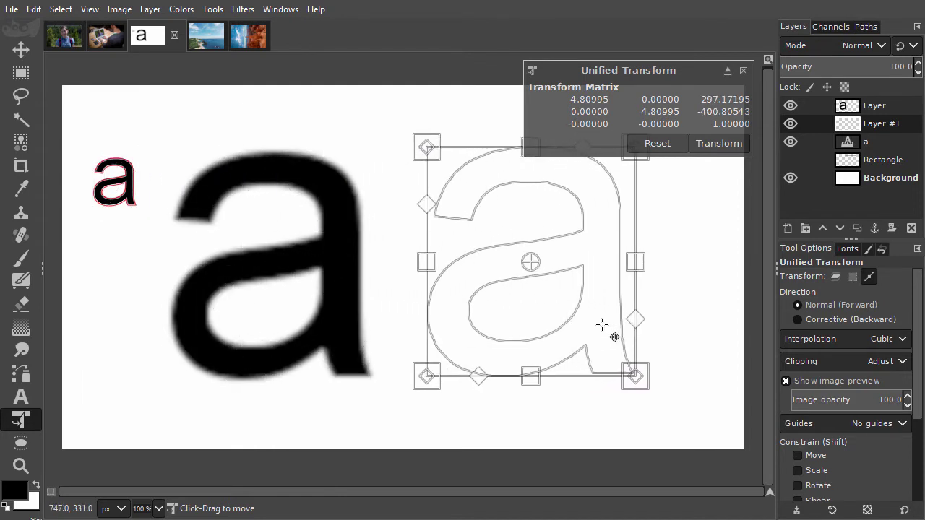
pyautogui.press('Return')
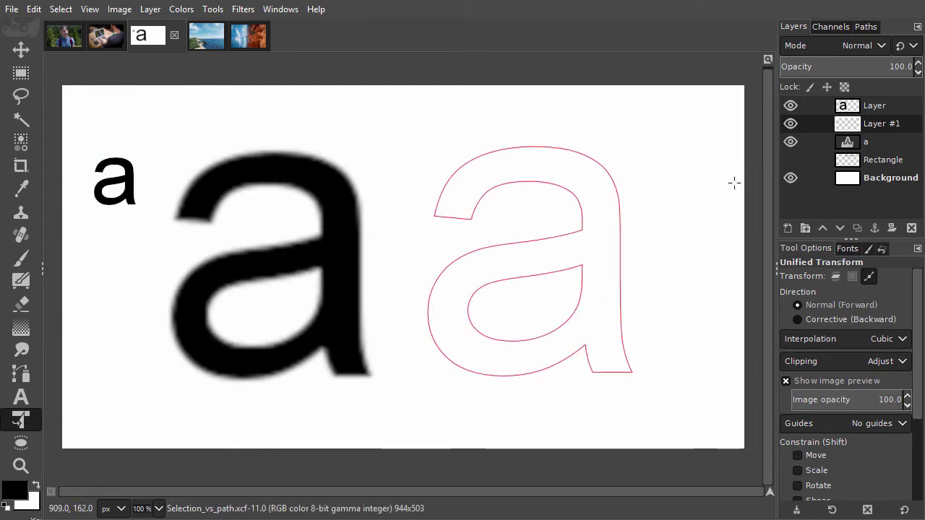
# Turn the enlarged 'a' path into a selection and fill it with black on Layer #1.
pyautogui.click(869, 28)
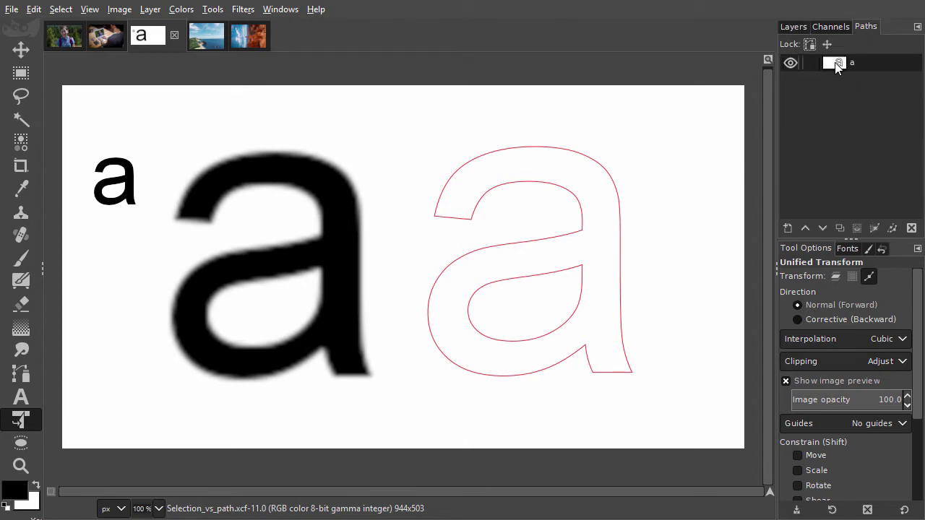
pyautogui.keyDown('alt'); pyautogui.click(835, 64); pyautogui.keyUp('alt')
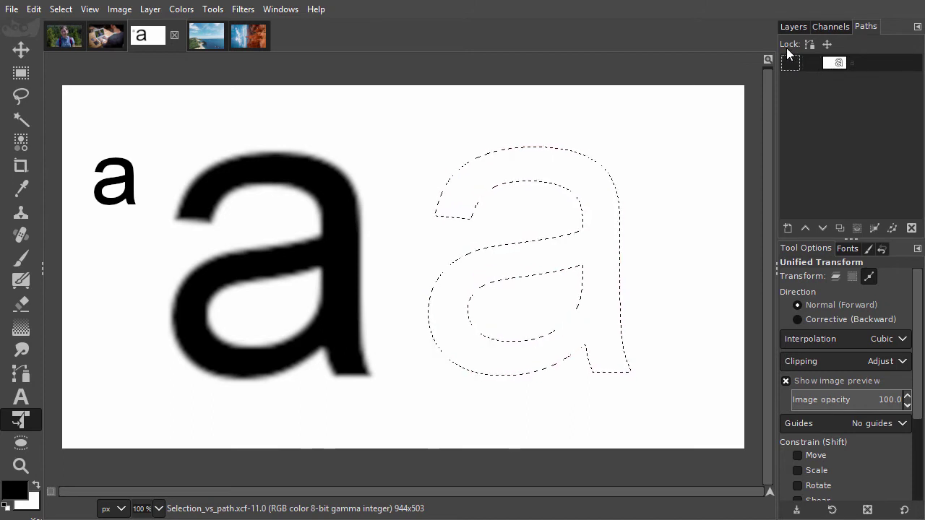
pyautogui.click(793, 29)
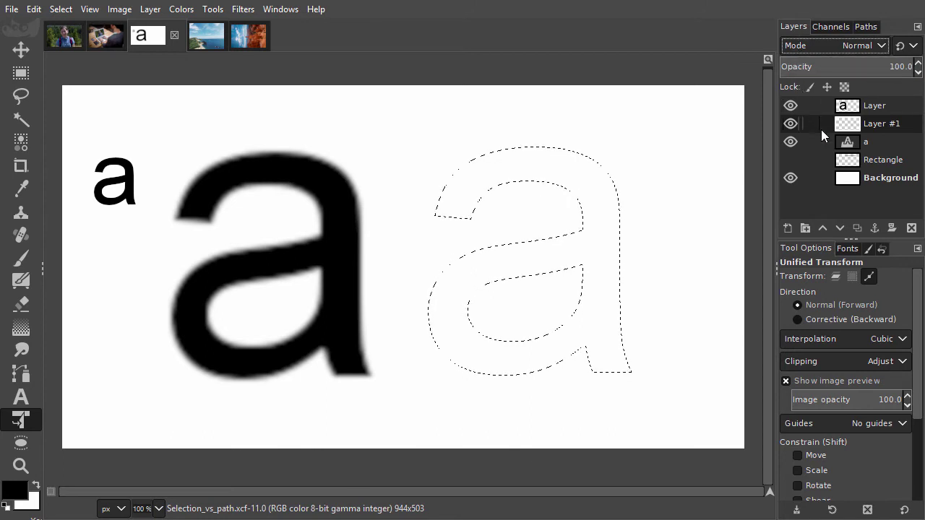
pyautogui.hotkey('ctrl', ',')
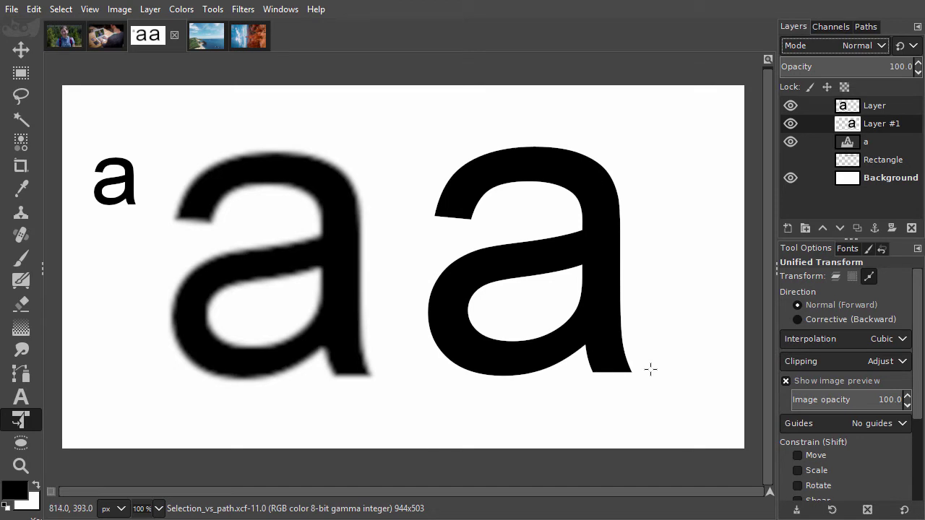
# Hide the three letter 'a' layers and show the Rectangle layer's thin black bar.
pyautogui.click(791, 129)
pyautogui.click(791, 123)
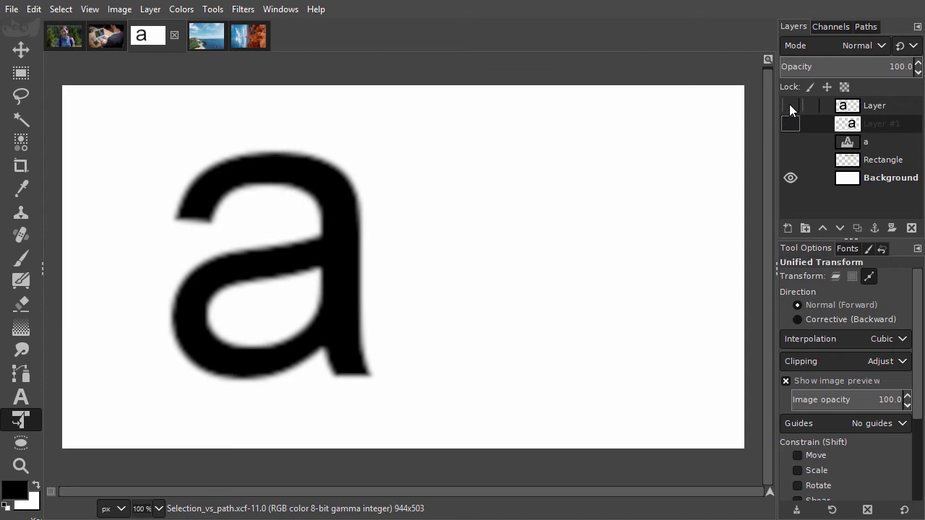
pyautogui.click(790, 105)
pyautogui.click(790, 160)
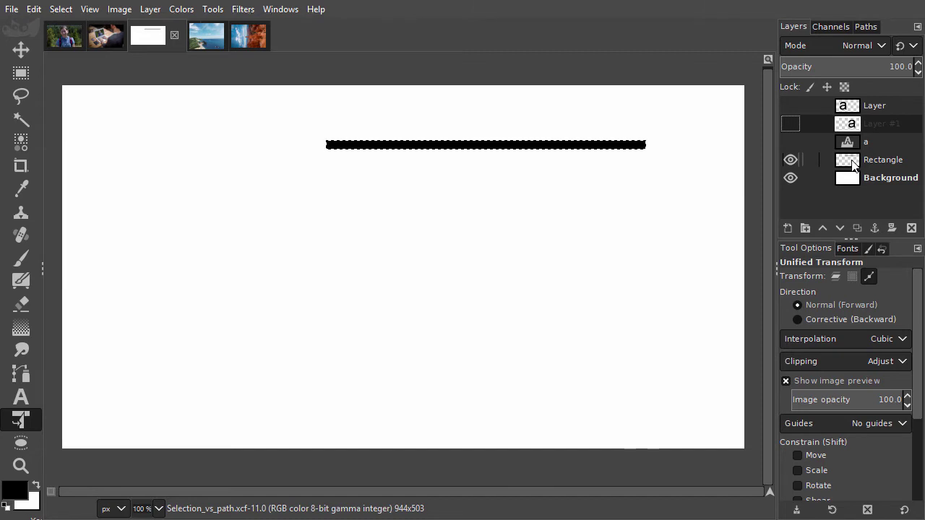
# Stretch the bar selection down with Unified Transform and fill it black on new Layer #2, then deselect.
pyautogui.click(851, 277)
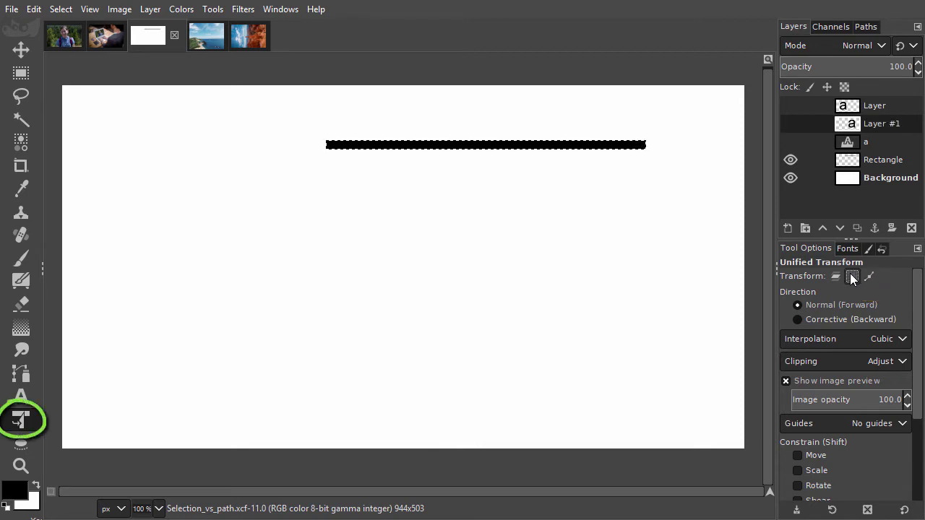
pyautogui.click(694, 240)
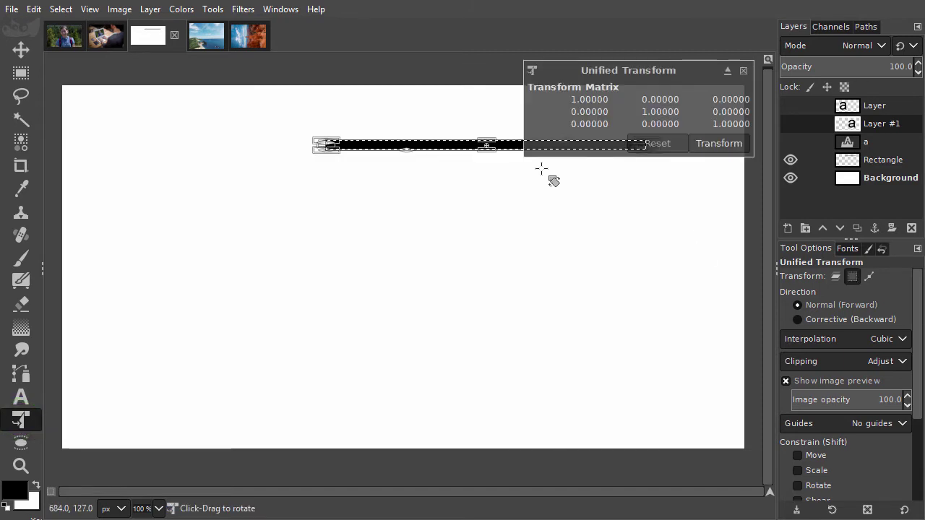
pyautogui.moveTo(487, 146); pyautogui.dragTo(485, 368)
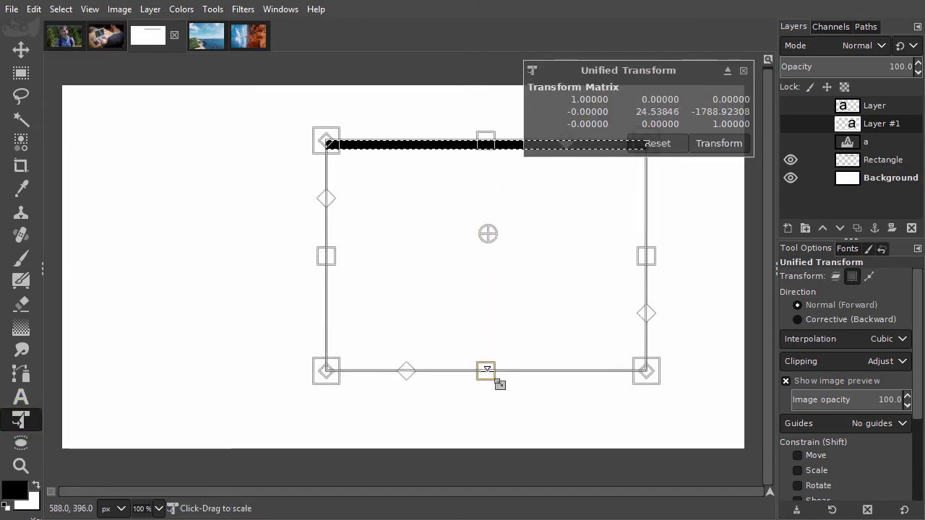
pyautogui.press('Return')
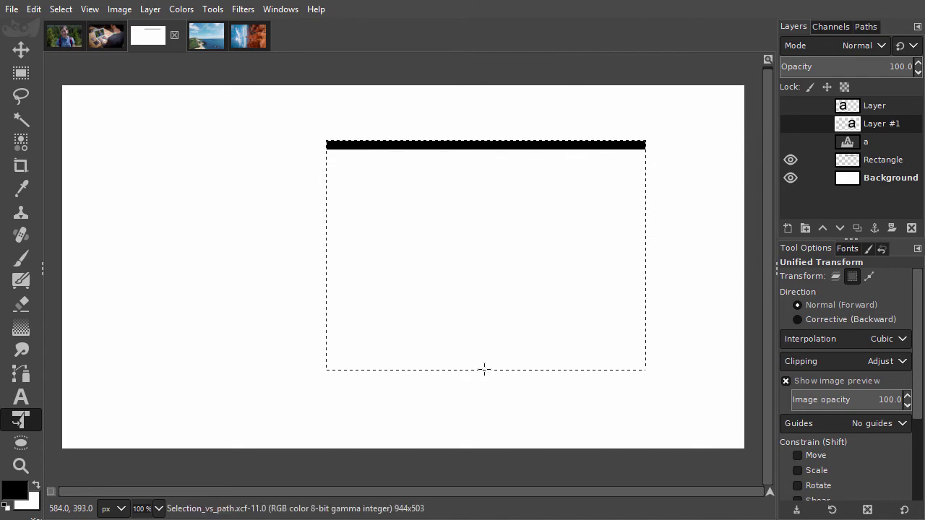
pyautogui.keyDown('shift'); pyautogui.click(789, 229); pyautogui.keyUp('shift')
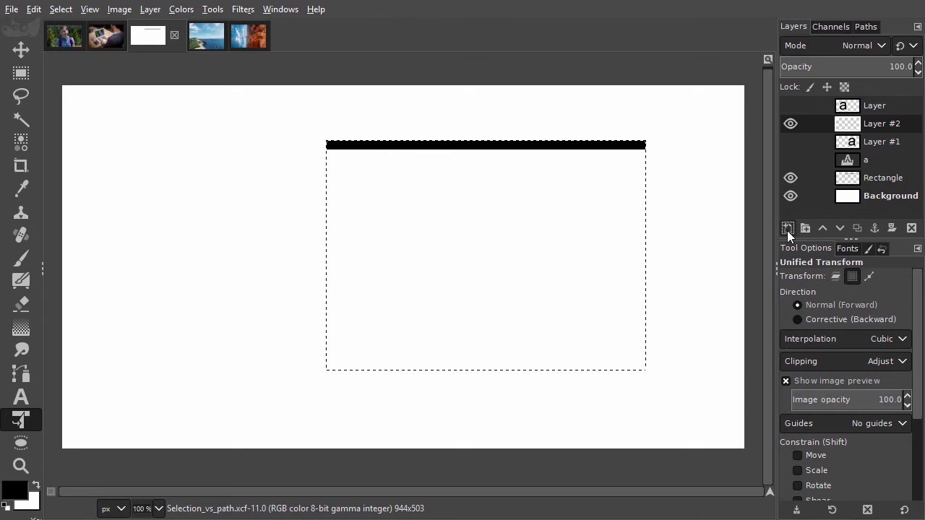
pyautogui.hotkey('ctrl', ',')
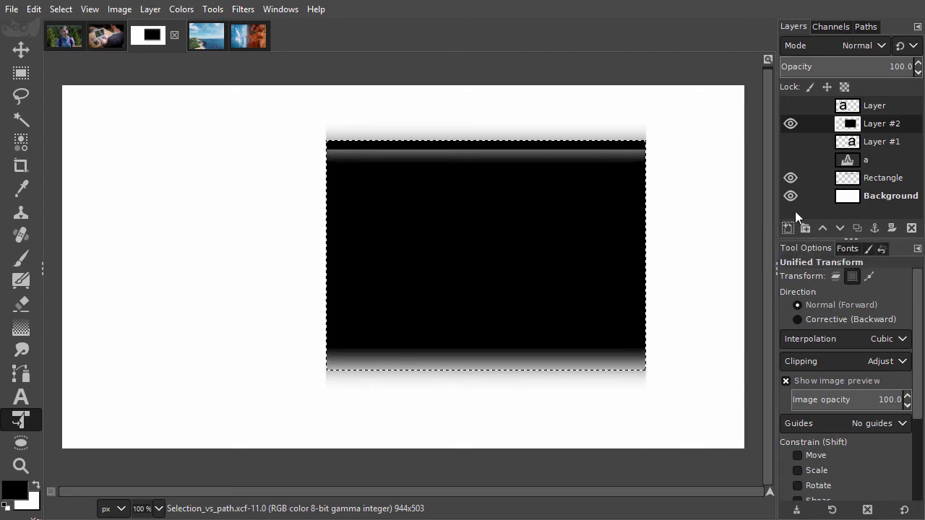
pyautogui.hotkey('shift', 'ctrl', 'a')
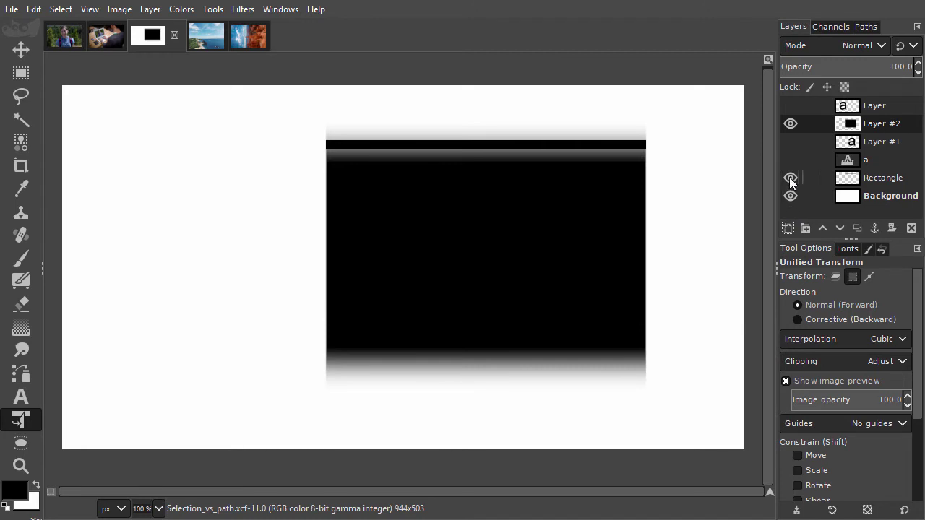
# Hide the Rectangle bar and Layer #2's soft-edged black rectangle, leaving a blank white canvas.
pyautogui.click(789, 178)
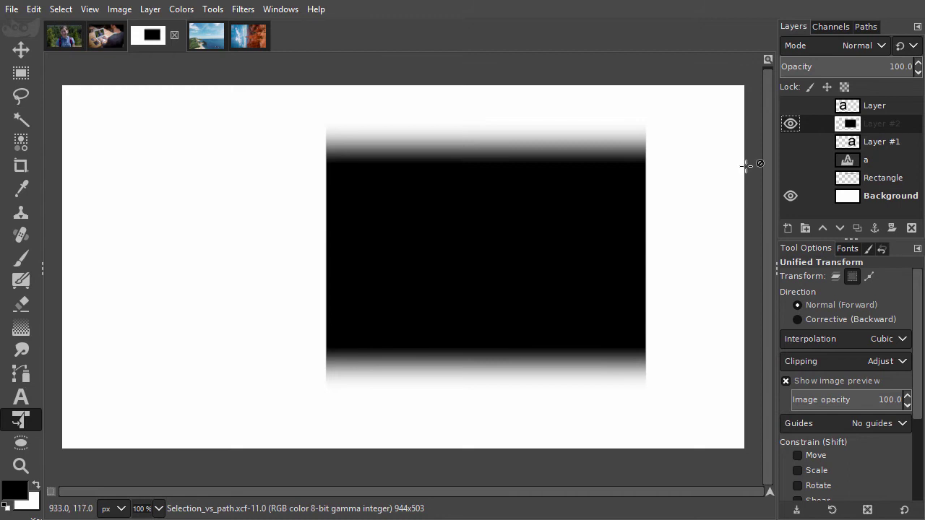
pyautogui.click(791, 124)
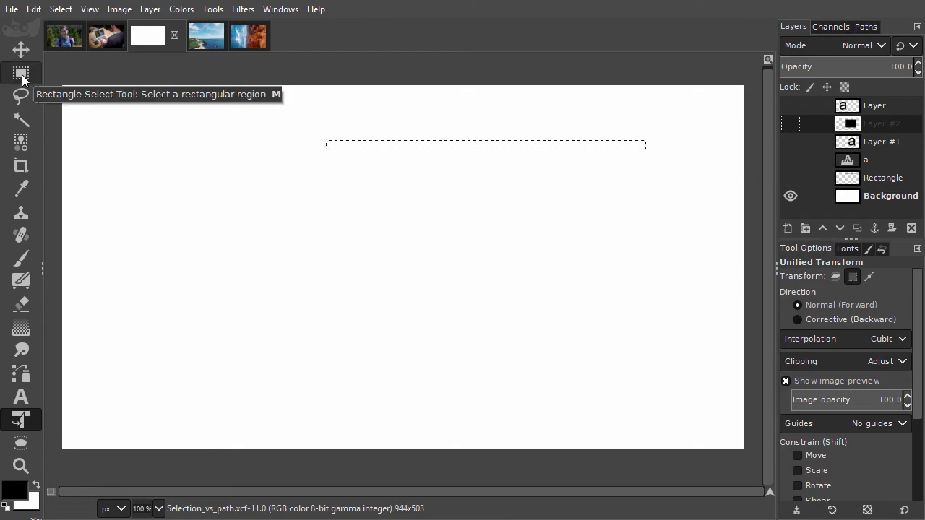
# Extend the bar selection to 443 × 357 px with Rectangle Select and fill it black on new Layer #3.
pyautogui.click(21, 75)
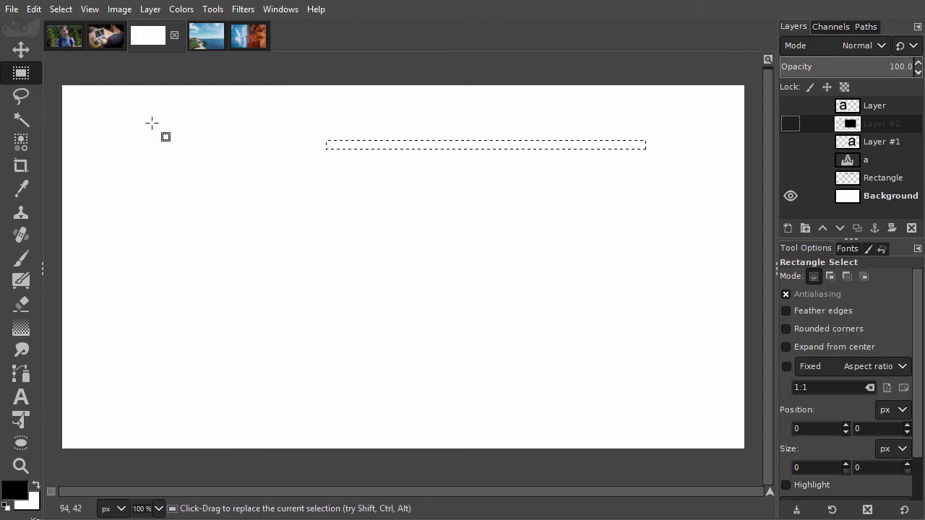
pyautogui.click(473, 145)
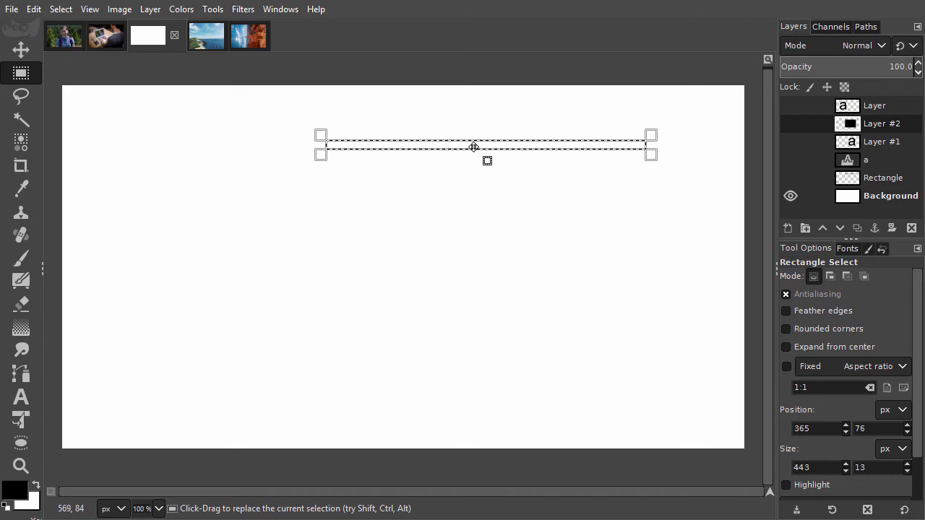
pyautogui.moveTo(475, 153); pyautogui.dragTo(464, 397)
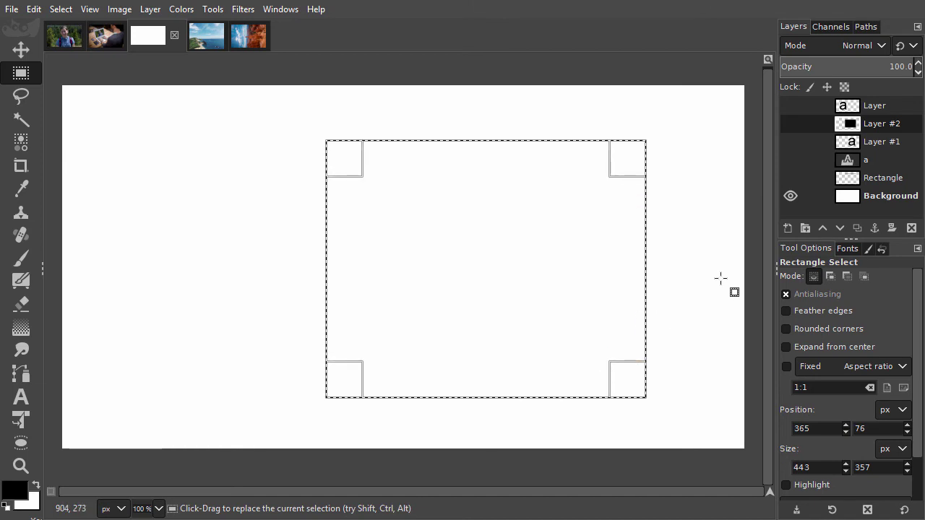
pyautogui.press('shift')
pyautogui.keyDown('shift'); pyautogui.click(786, 228); pyautogui.keyUp('shift')
pyautogui.hotkey('ctrl', ',')
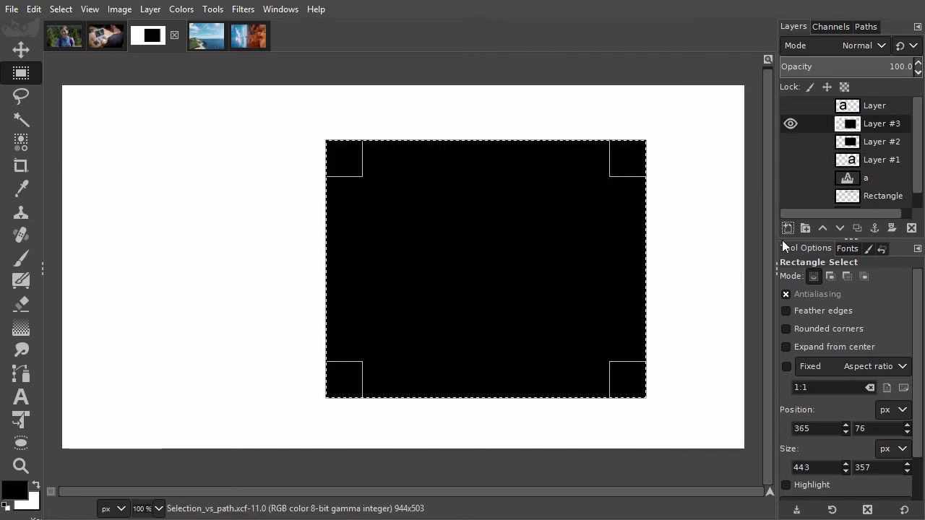
# Deselect, hide Layer #3's rectangle, and show and activate Layer #1 with the sharp 'a'.
pyautogui.hotkey('ctrl', 'shift', 'a')
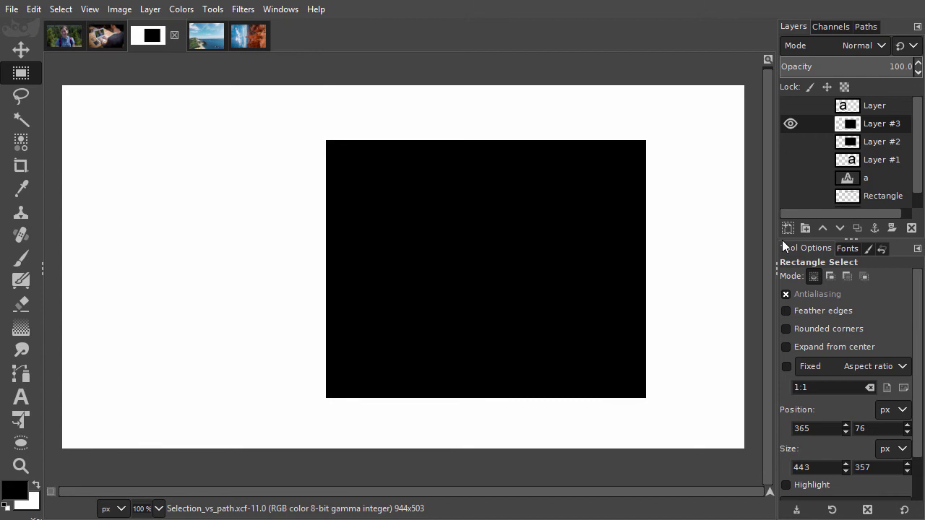
pyautogui.click(792, 135)
pyautogui.click(791, 160)
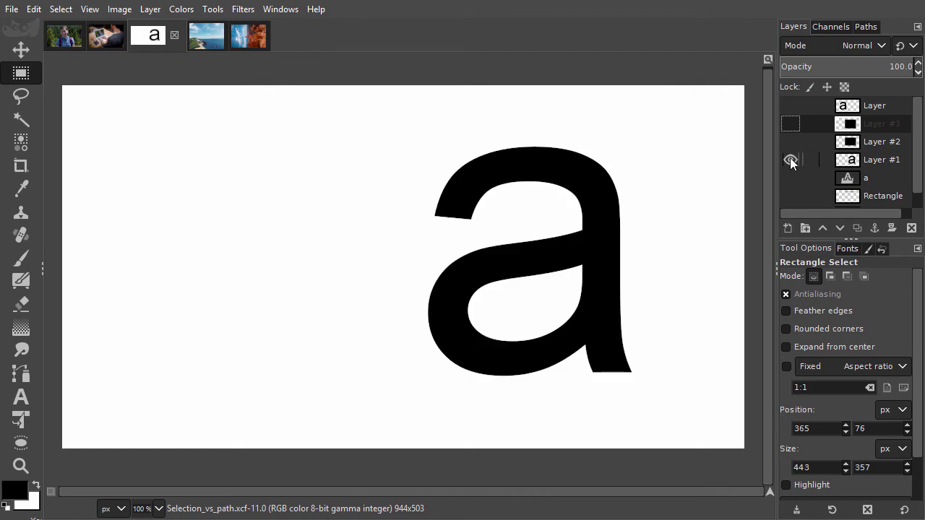
pyautogui.click(839, 162)
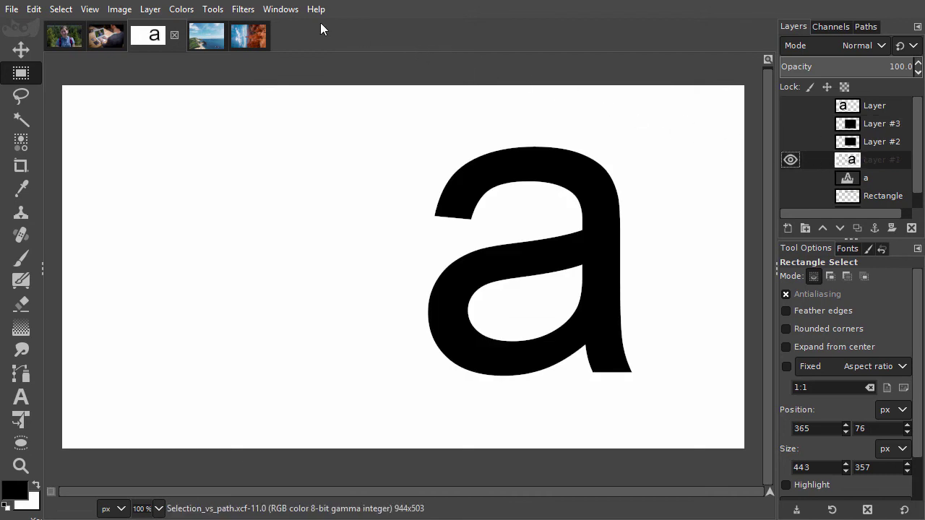
# Flip Layer #1's letter 'a' horizontally with Layer > Transform > Flip Horizontally.
pyautogui.click(150, 9)
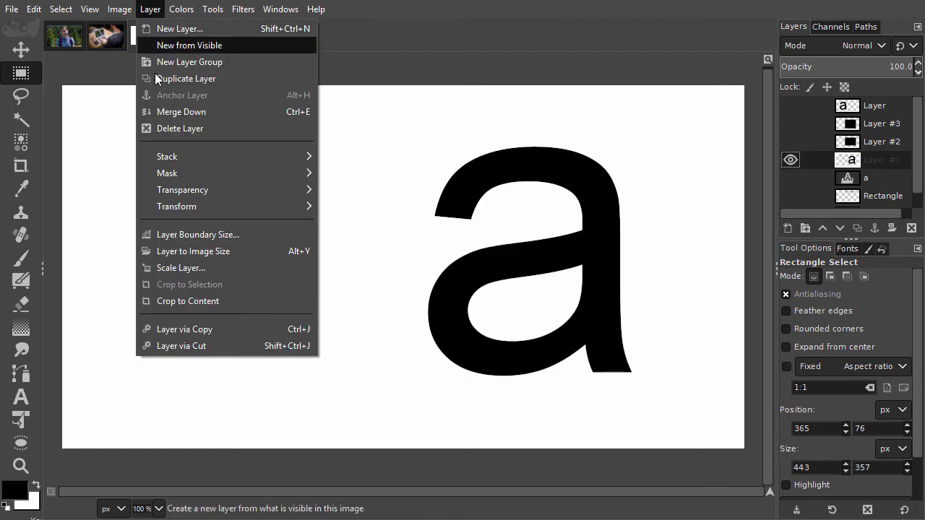
pyautogui.moveTo(162, 206)
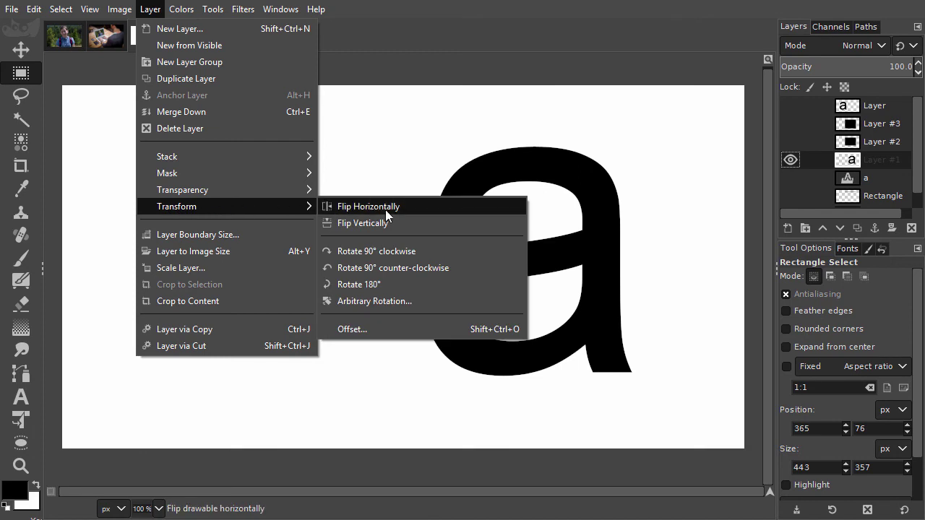
pyautogui.click(406, 206)
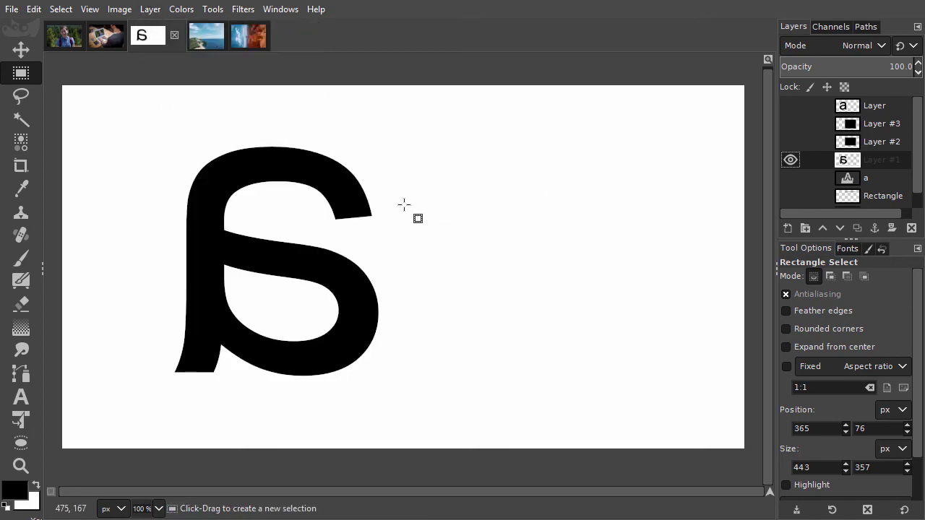
pyautogui.click(149, 9)
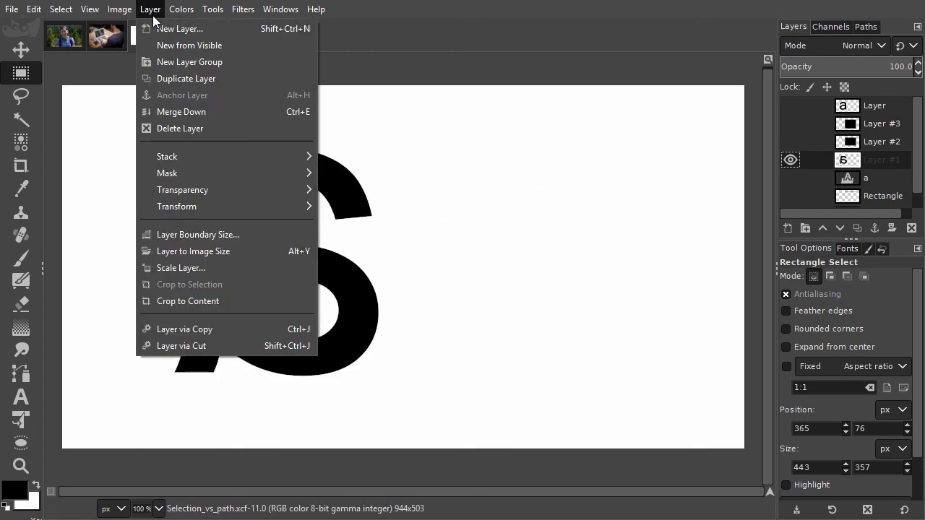
pyautogui.moveTo(271, 208)
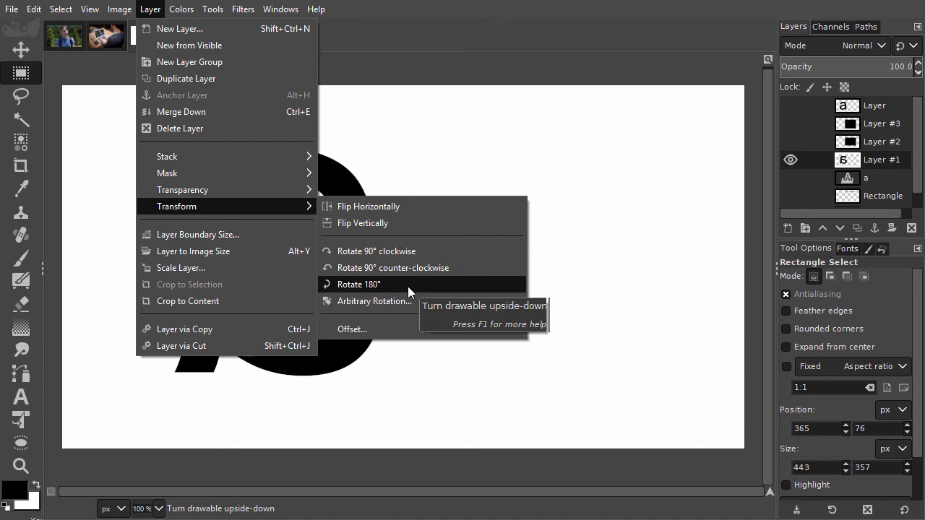
pyautogui.click(352, 95)
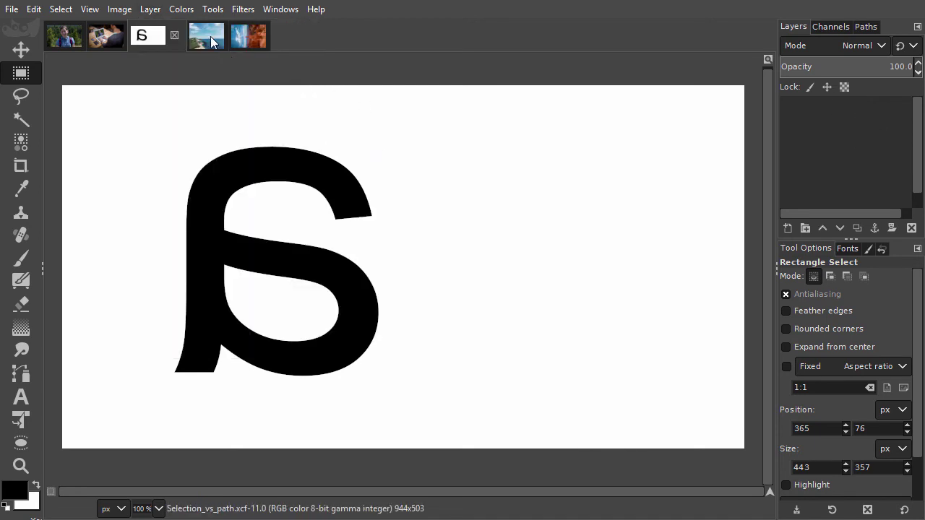
# In the Beach image, draw a Measure-tool line across the sea horizon.
pyautogui.click(211, 36)
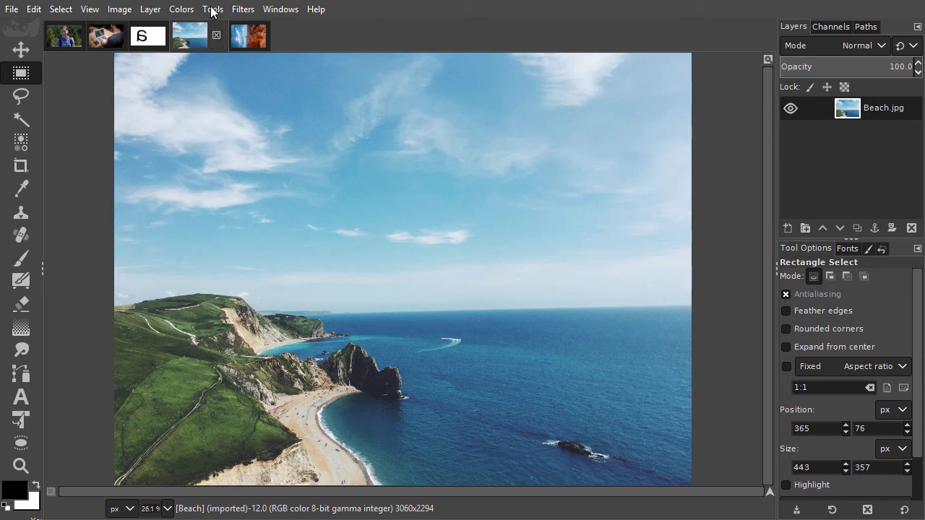
pyautogui.click(212, 10)
pyautogui.click(256, 156)
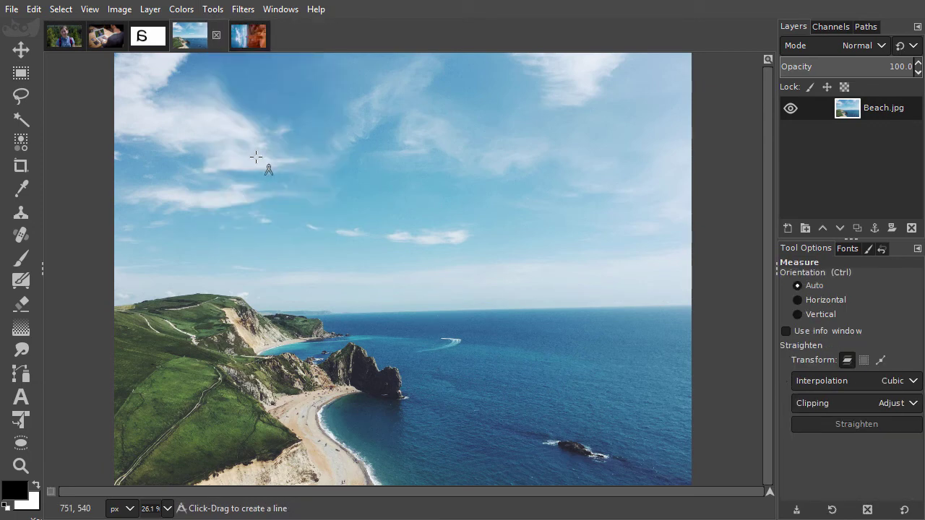
pyautogui.moveTo(348, 310); pyautogui.dragTo(680, 305)
# Refine both ends of the measuring line on the horizon and straighten the photo by about 1.43°.
pyautogui.scroll(4, 345, 315)
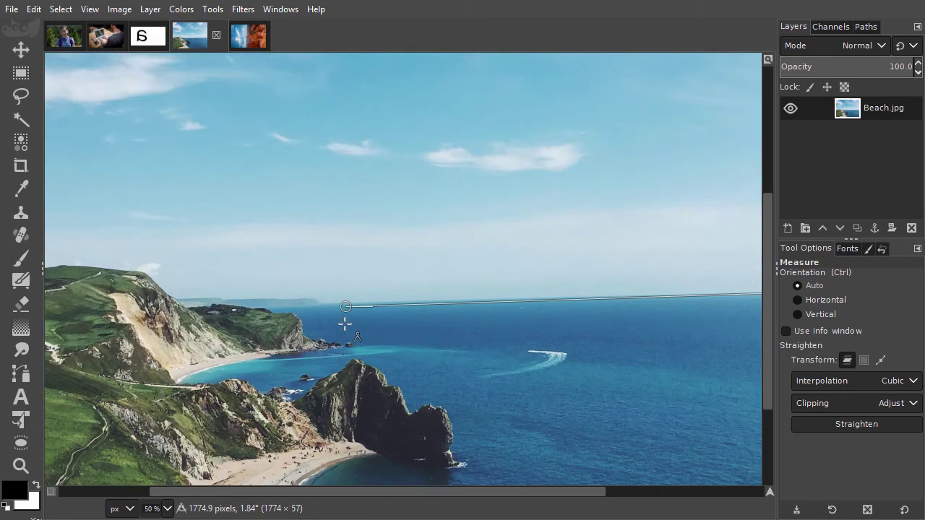
pyautogui.scroll(4, 344, 279)
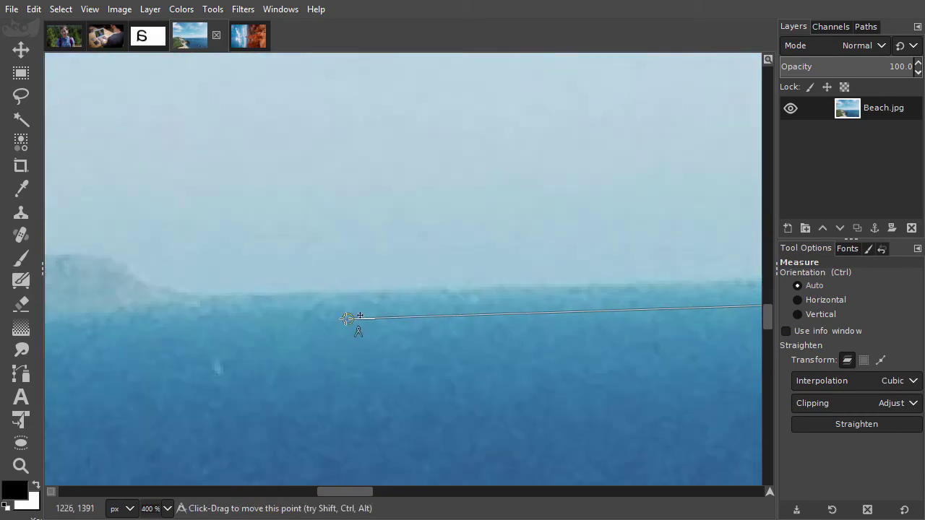
pyautogui.moveTo(352, 318); pyautogui.dragTo(224, 304)
pyautogui.scroll(-4, 321, 325)
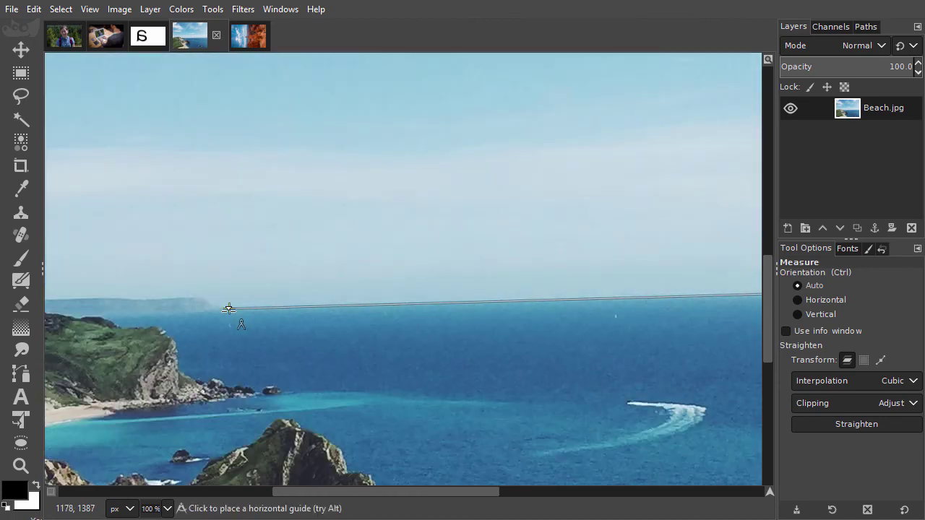
pyautogui.scroll(-4, 417, 328)
pyautogui.scroll(2, 698, 349)
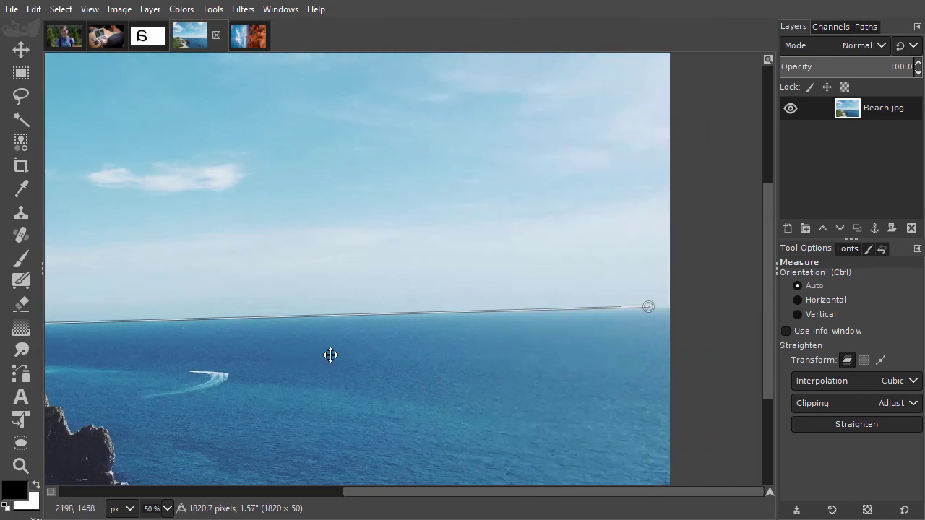
pyautogui.hscroll(2, 511, 338)
pyautogui.scroll(5, 527, 333)
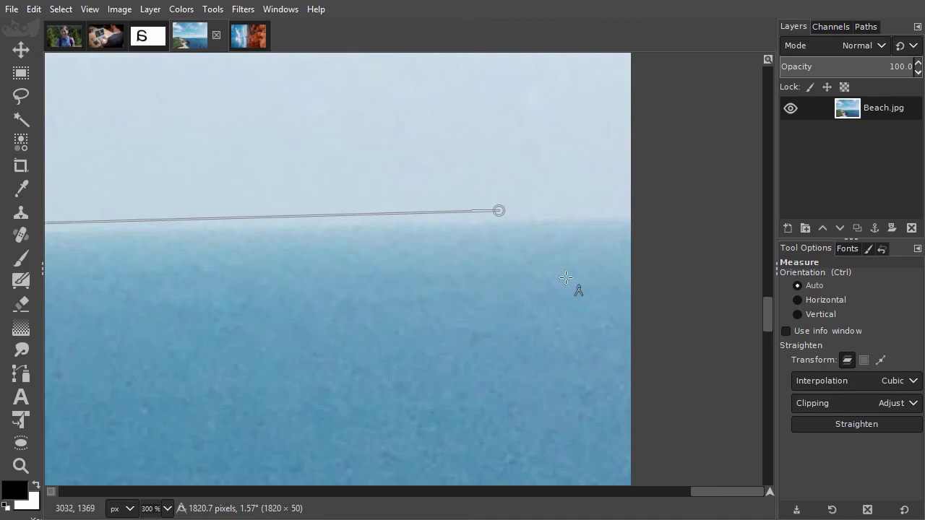
pyautogui.moveTo(500, 211); pyautogui.dragTo(633, 212)
pyautogui.scroll(-6, 636, 227)
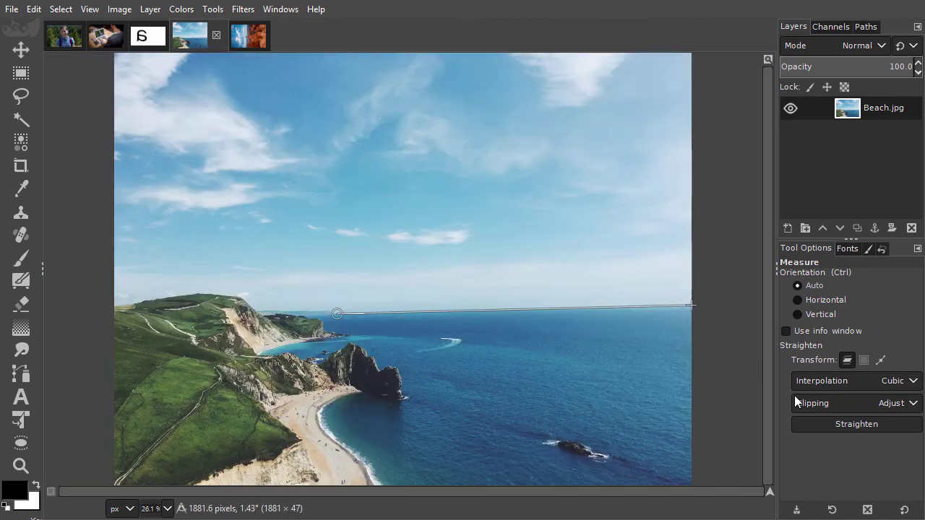
pyautogui.click(848, 424)
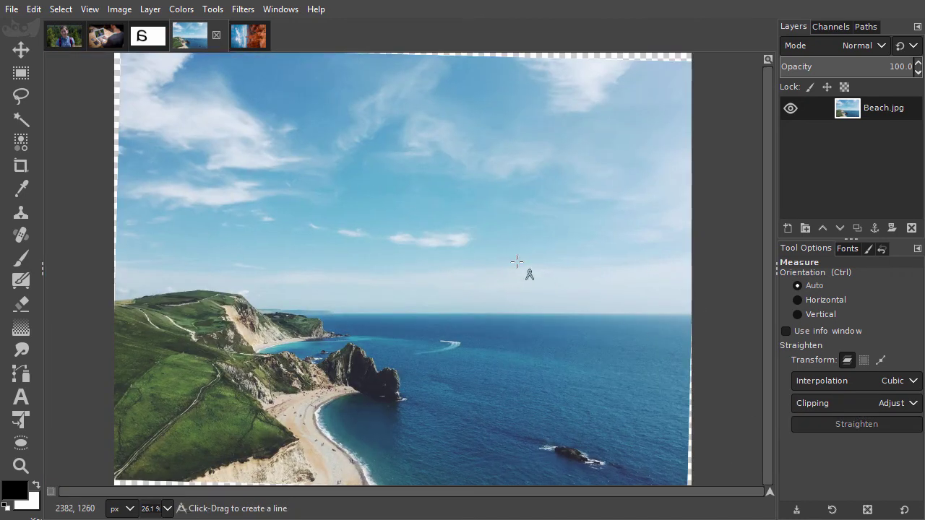
# Undo a stray layer move and re-measure the beach horizon with the Measure tool.
pyautogui.click(21, 50)
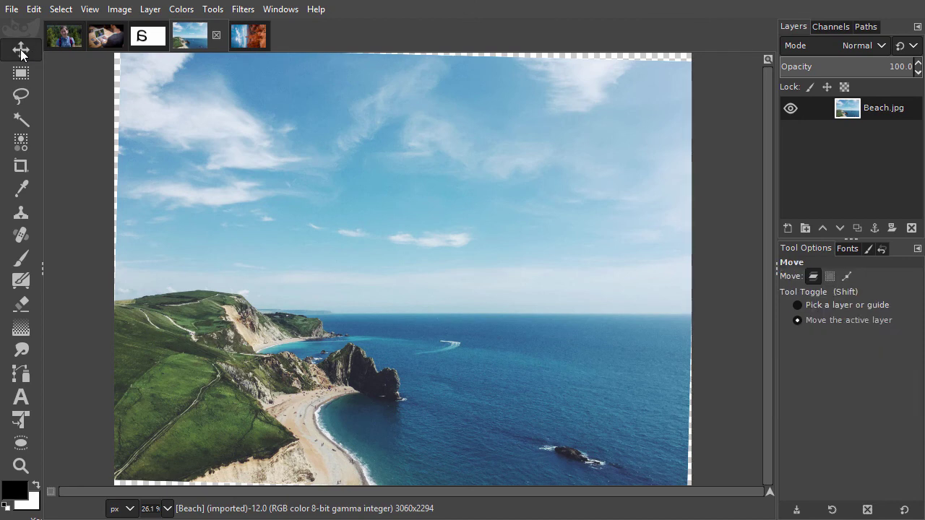
pyautogui.moveTo(163, 99); pyautogui.dragTo(169, 121)
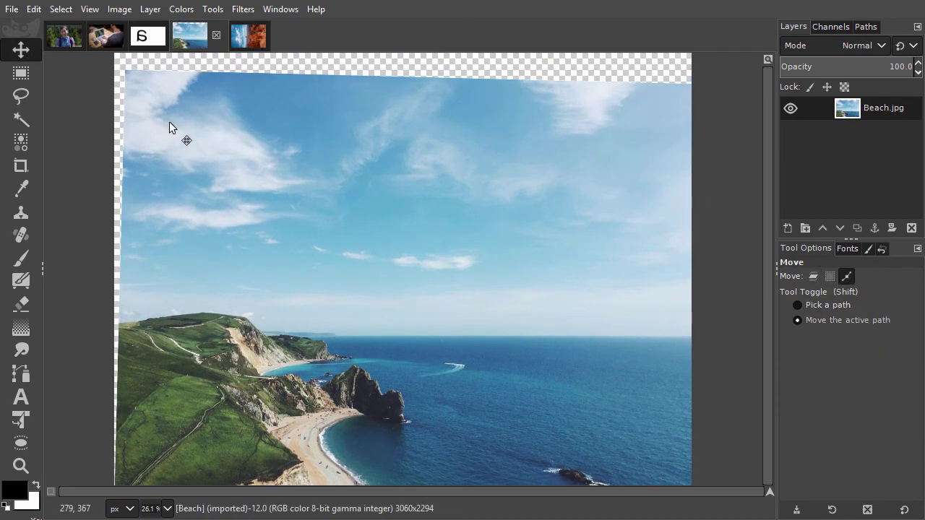
pyautogui.hotkey('ctrl', 'z')
pyautogui.hotkey('ctrl', 'z')
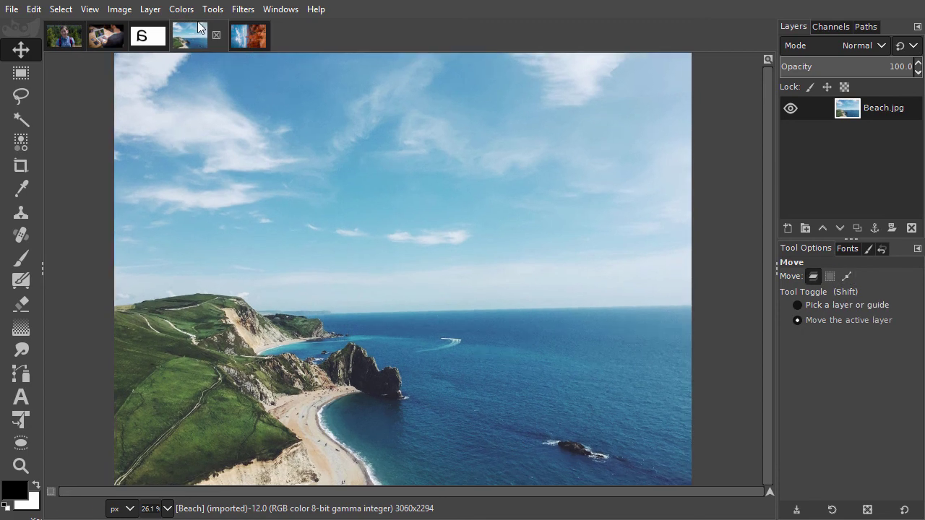
pyautogui.click(209, 10)
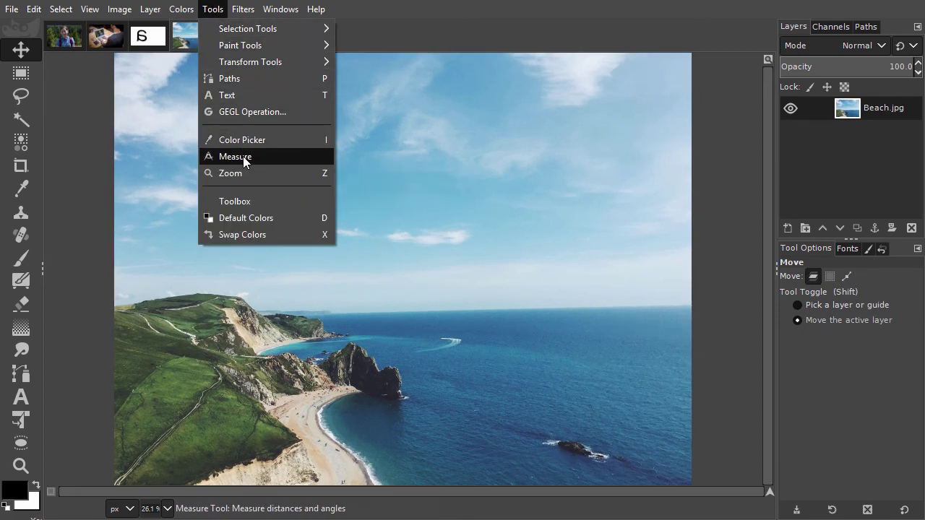
pyautogui.click(243, 156)
pyautogui.moveTo(330, 316); pyautogui.dragTo(688, 306)
pyautogui.scroll(1, 331, 315)
pyautogui.scroll(3, 331, 316)
pyautogui.moveTo(337, 316); pyautogui.dragTo(373, 284)
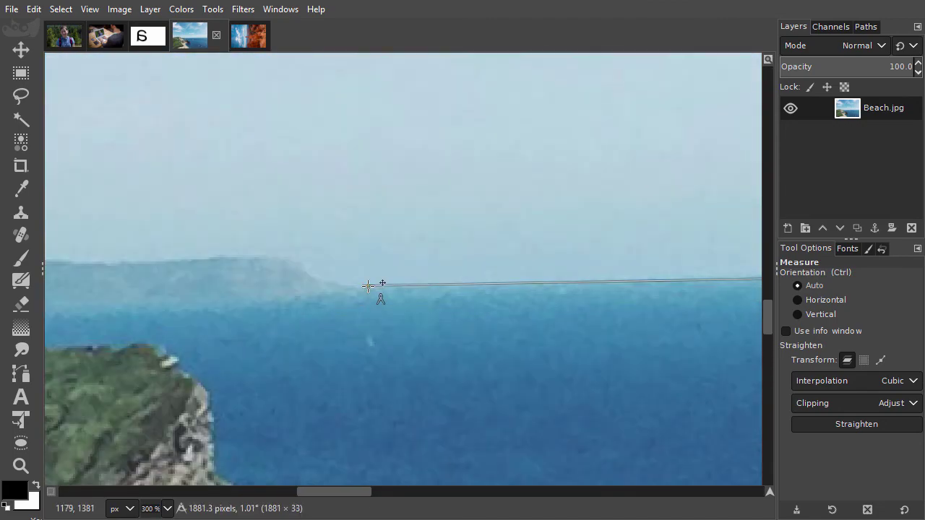
pyautogui.scroll(-3, 278, 291)
pyautogui.scroll(6, 719, 296)
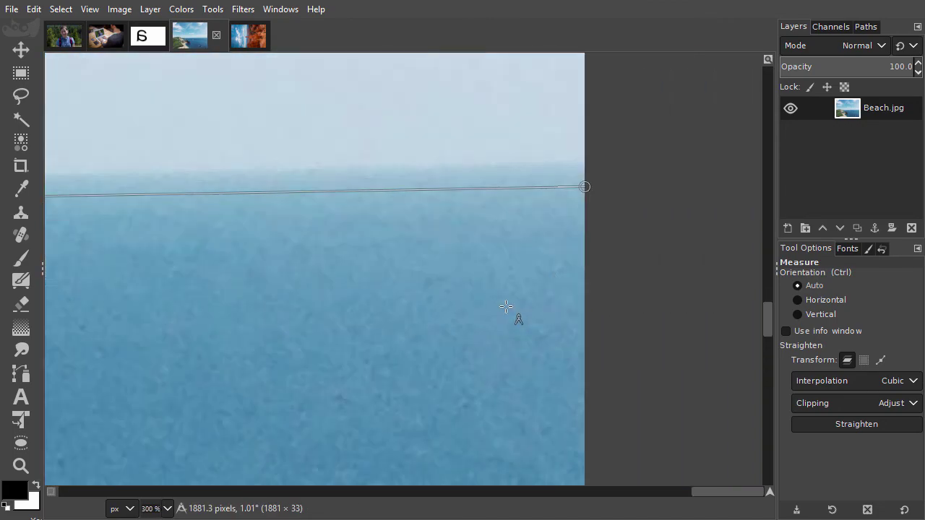
pyautogui.moveTo(586, 186); pyautogui.dragTo(585, 163)
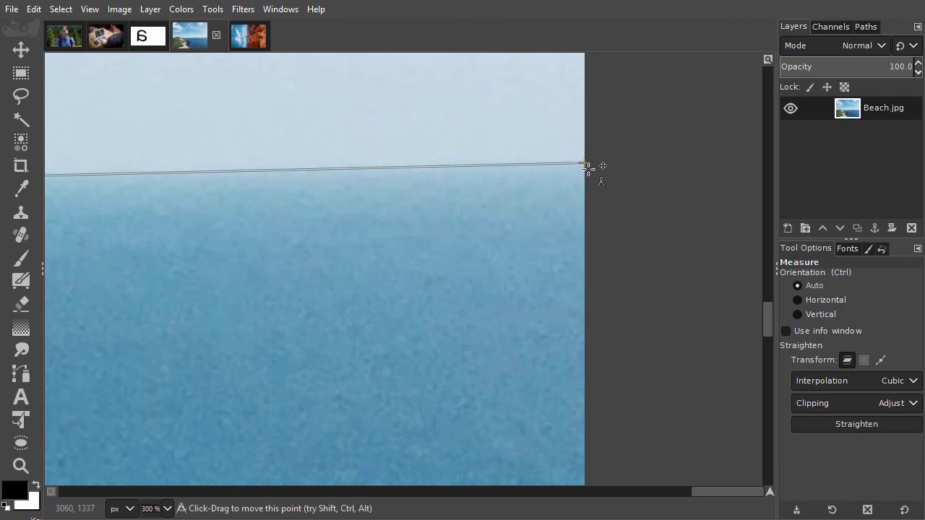
# Straighten with Clipping set to Crop to result, then Crop to Content, giving 3007×2224.
pyautogui.click(876, 402)
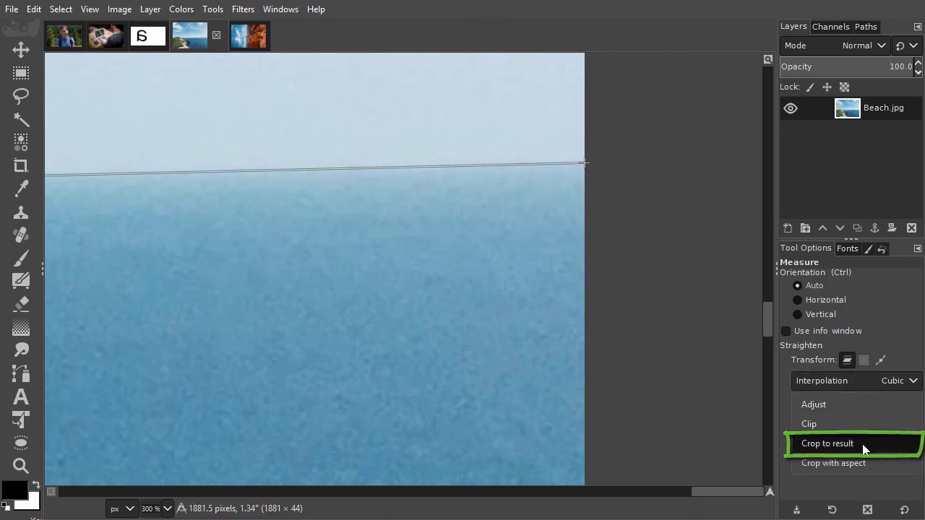
pyautogui.click(862, 444)
pyautogui.click(861, 425)
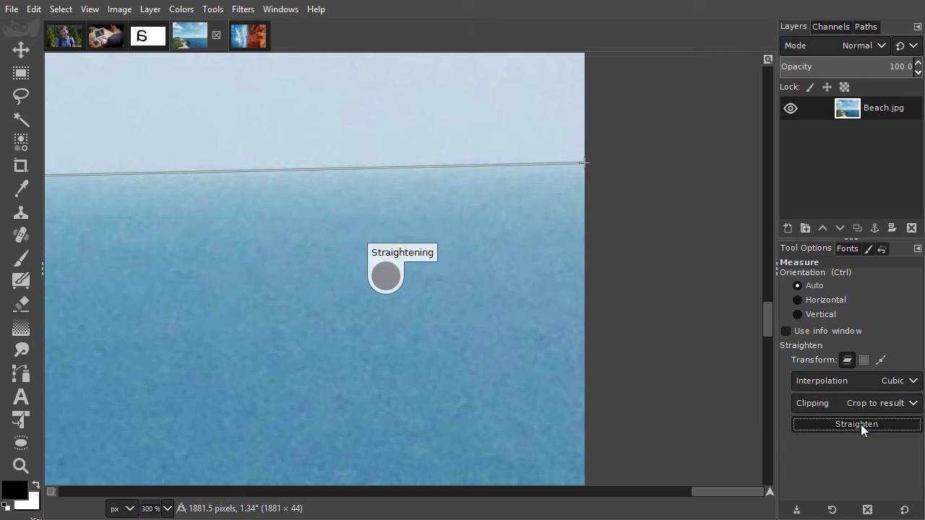
pyautogui.hotkey('shift', 'ctrl', 'j')
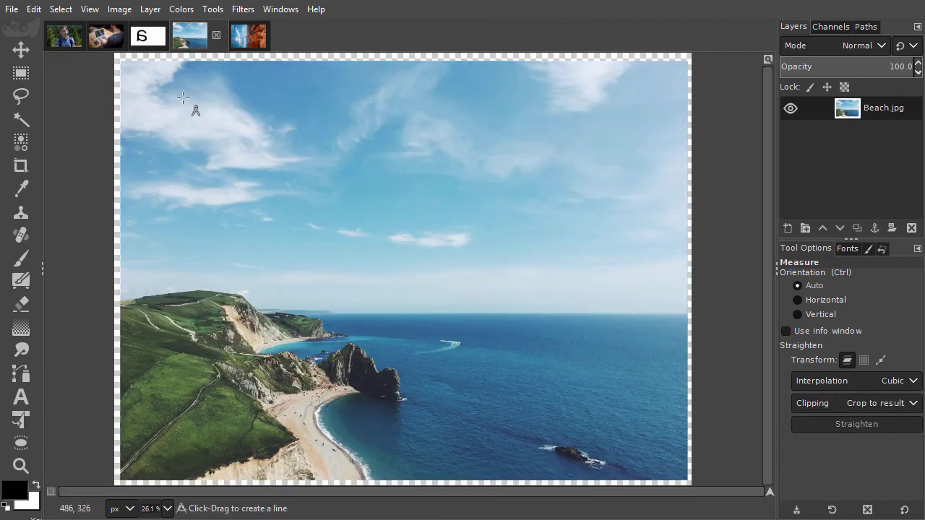
pyautogui.click(119, 10)
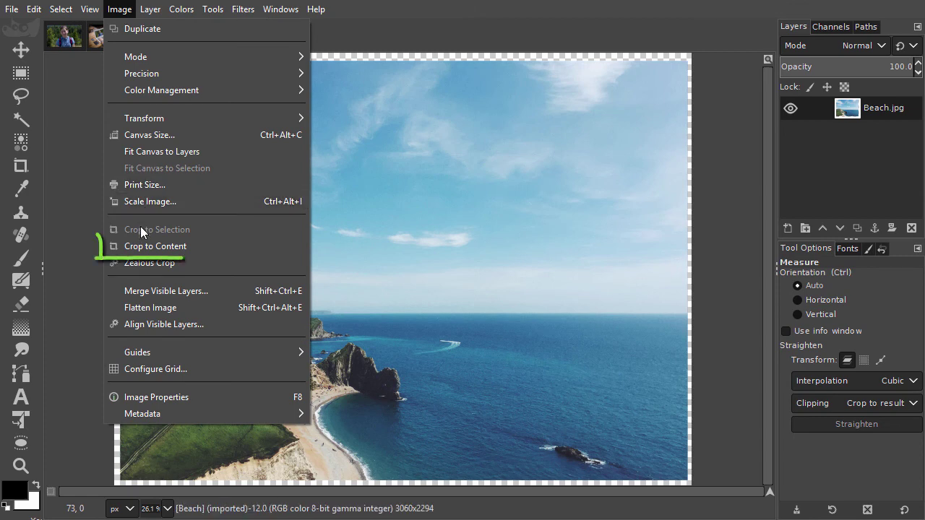
pyautogui.click(202, 247)
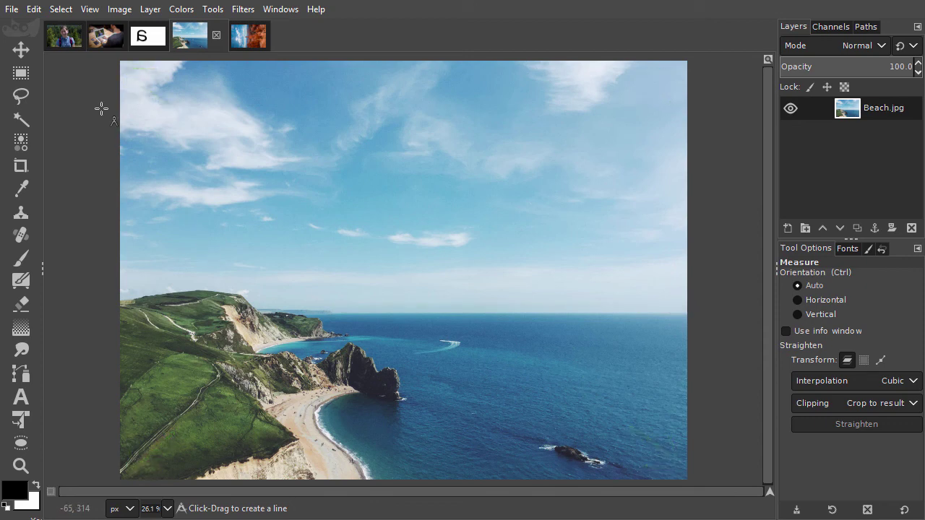
pyautogui.click(24, 51)
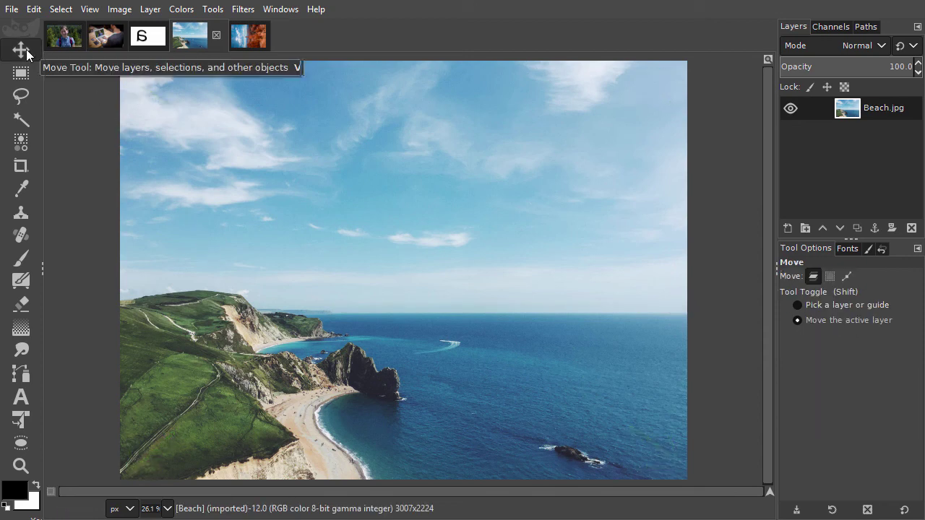
# Rotate the Canyon_portrait layer 90° clockwise via Layer > Transform.
pyautogui.click(247, 32)
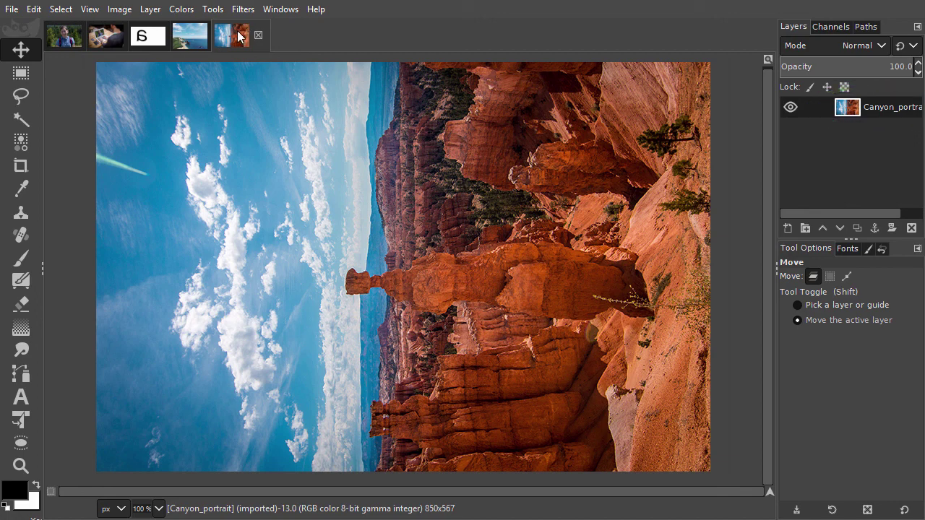
pyautogui.click(151, 9)
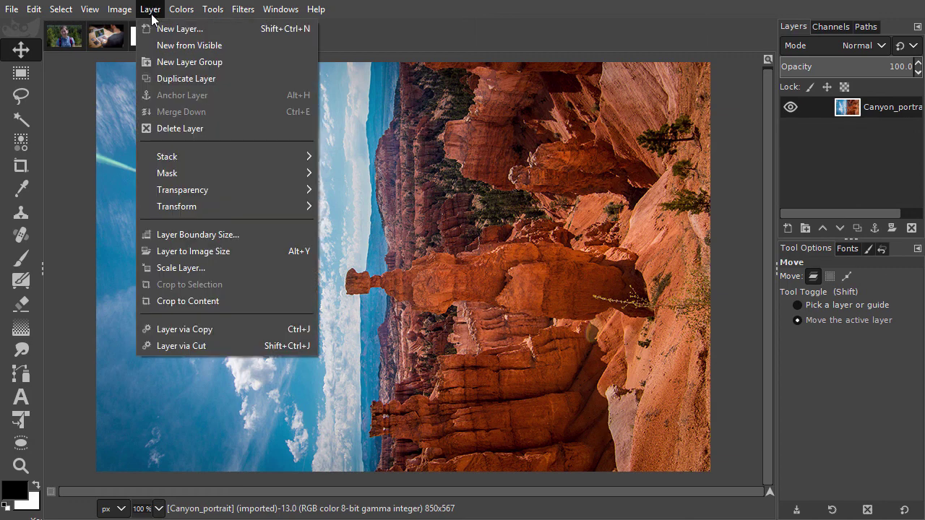
pyautogui.moveTo(243, 209)
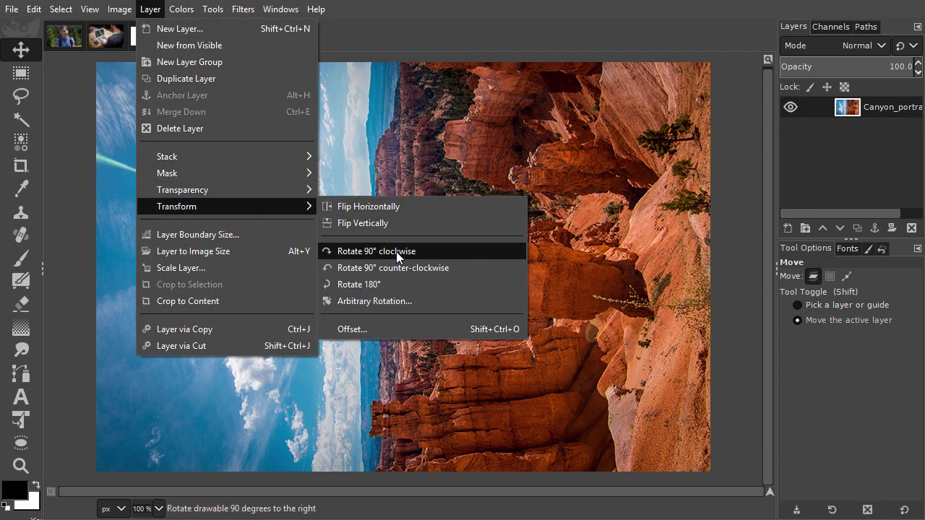
pyautogui.click(420, 252)
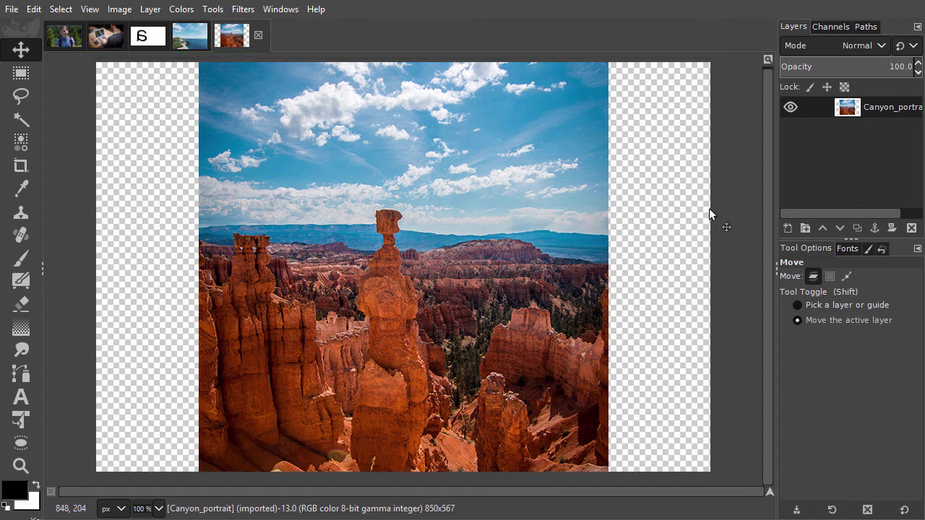
# Undo the layer rotation and rotate the whole canyon image 90° clockwise into a 567×850 portrait.
pyautogui.hotkey('ctrl', 'z')
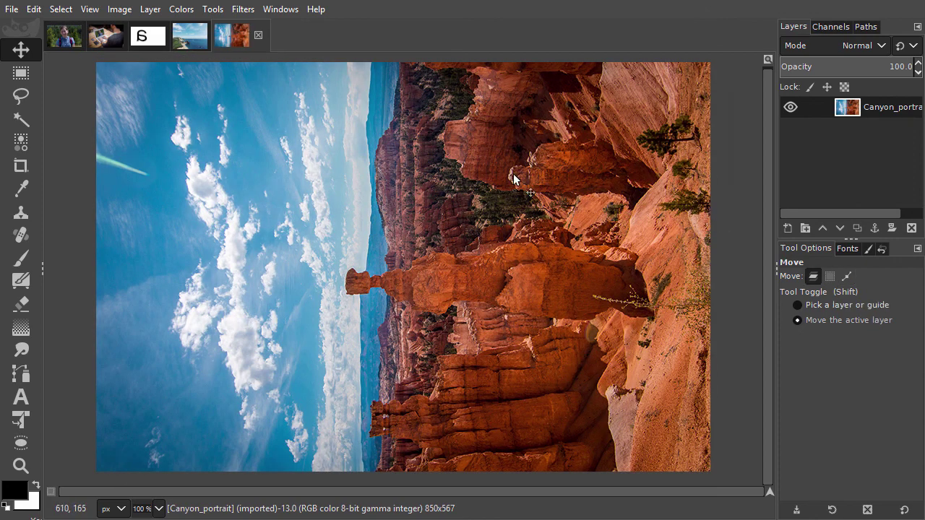
pyautogui.click(122, 11)
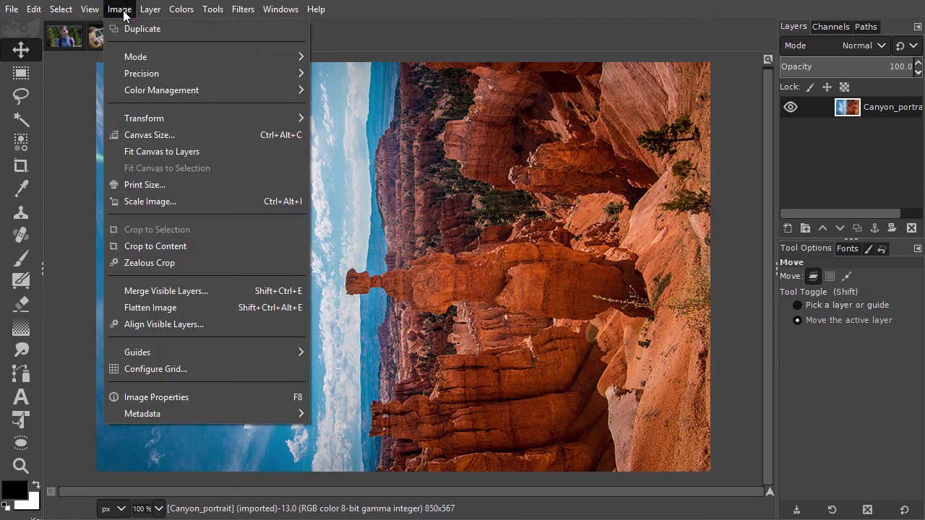
pyautogui.moveTo(155, 118)
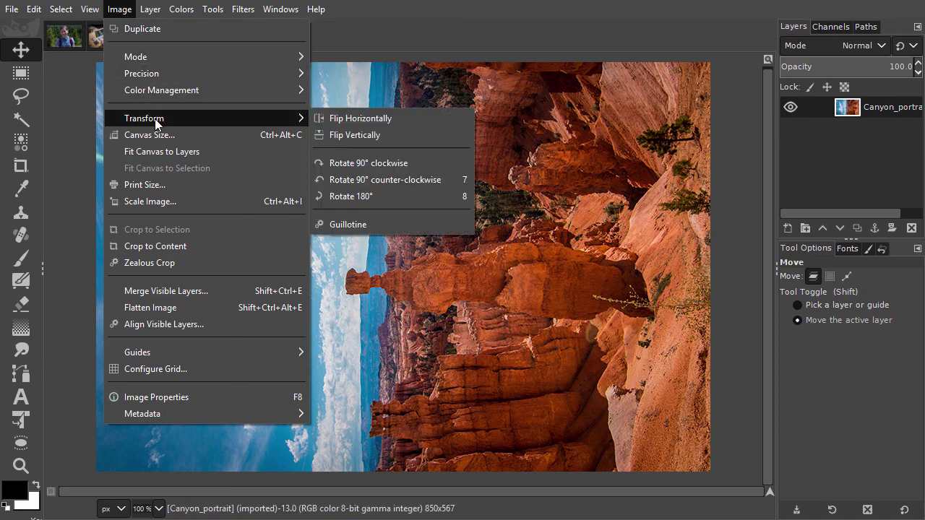
pyautogui.click(408, 167)
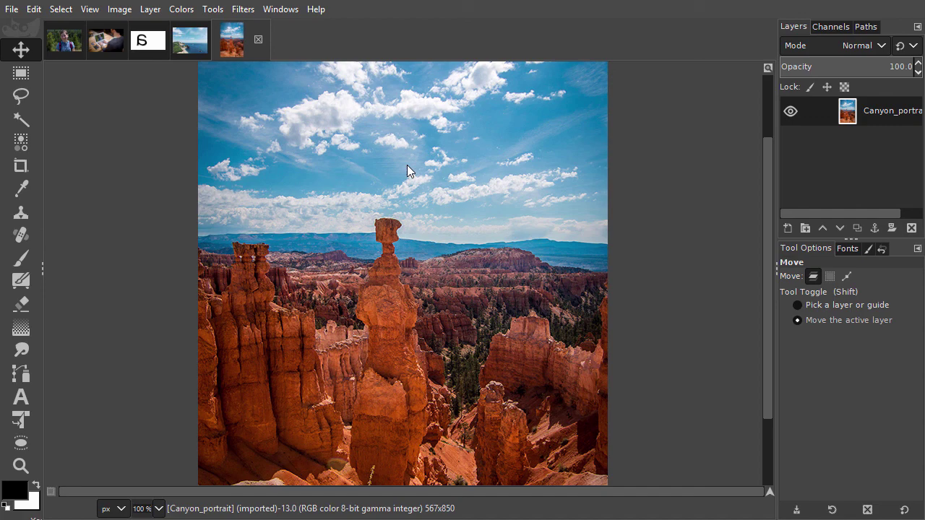
pyautogui.hotkey('shift', 'ctrl', 'j')
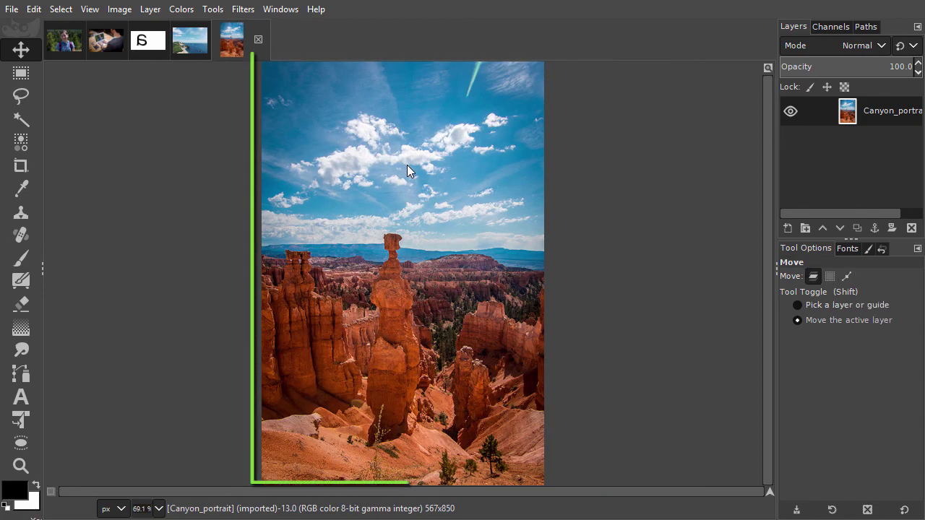